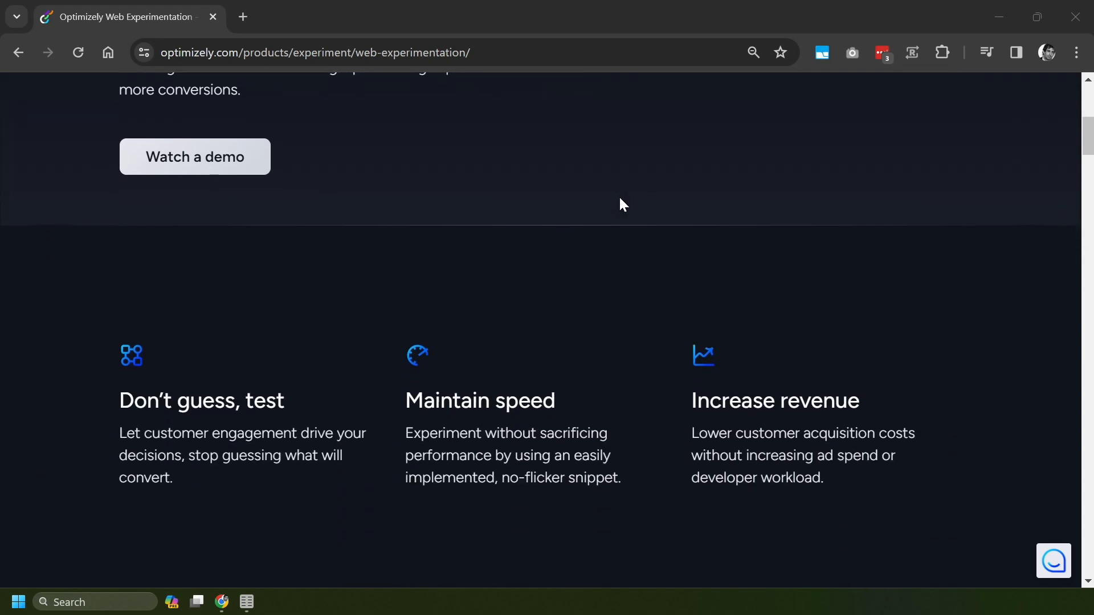
# Step: Look through the Web Experimentation product page, covering its benefits, customer references and collaboration features
pyautogui.scroll(-13, 621, 199)
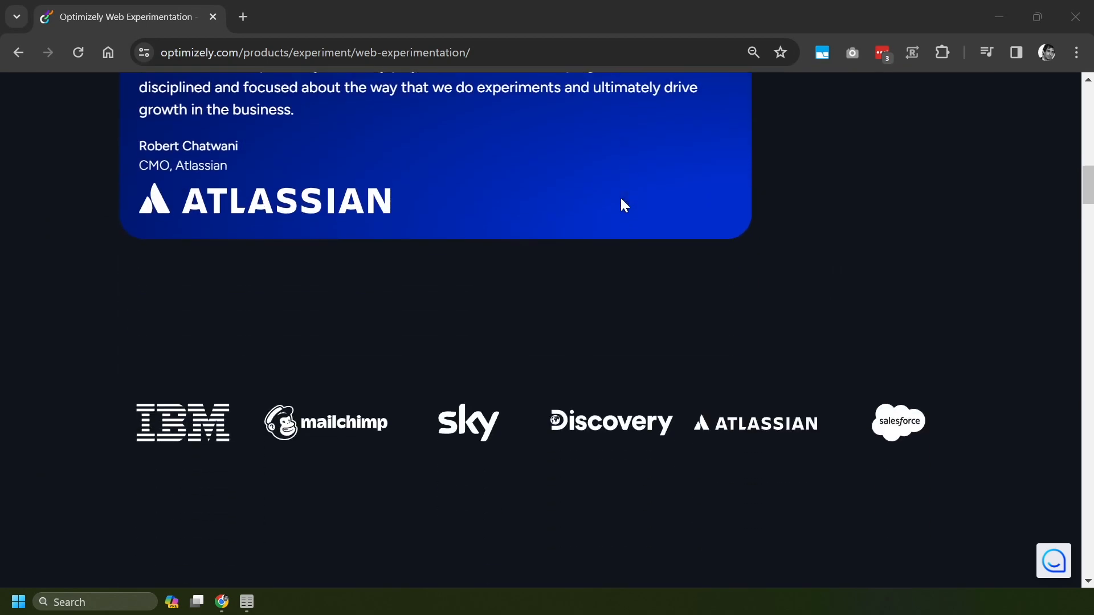
pyautogui.scroll(-12, 621, 197)
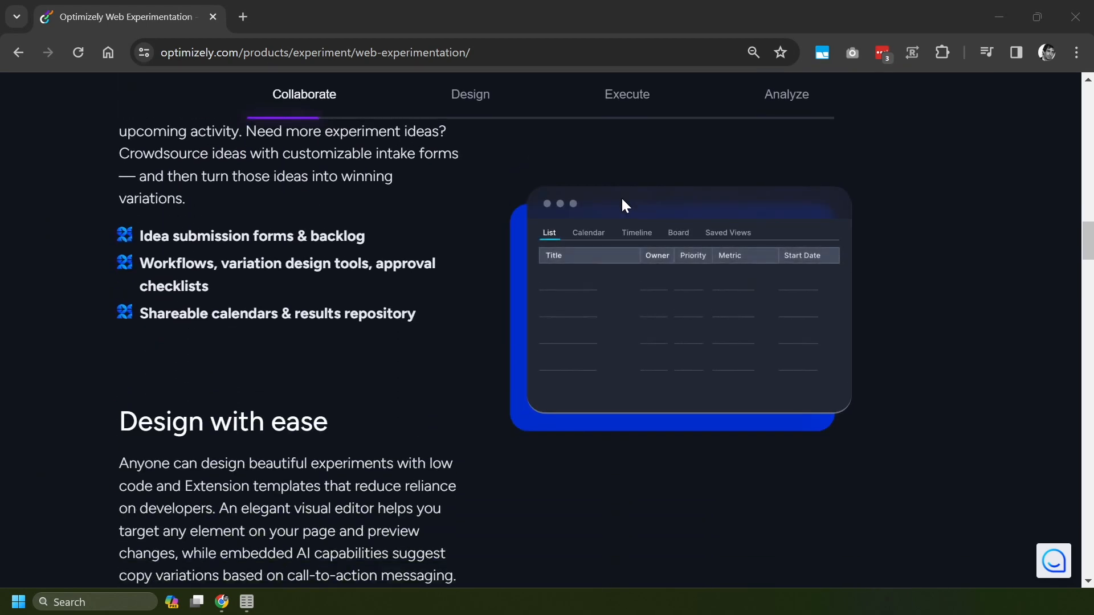
pyautogui.scroll(-3, 621, 196)
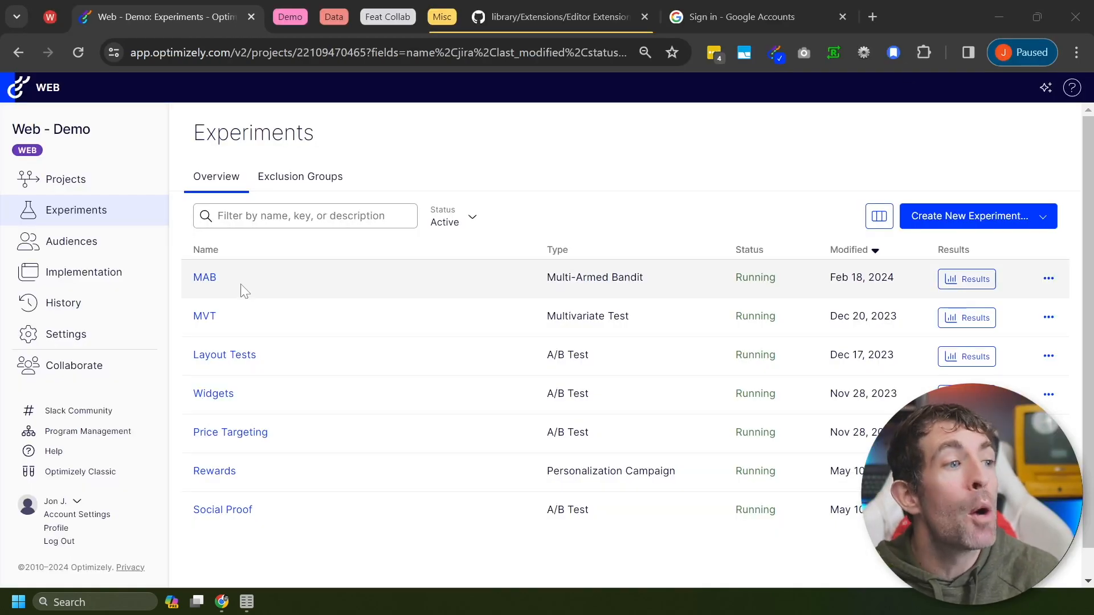
# Step: Show the experiment types available when creating a new experiment in the Web - Demo project
pyautogui.hotkey('ctrl', '2')
pyautogui.moveTo(130, 218); pyautogui.dragTo(195, 281)
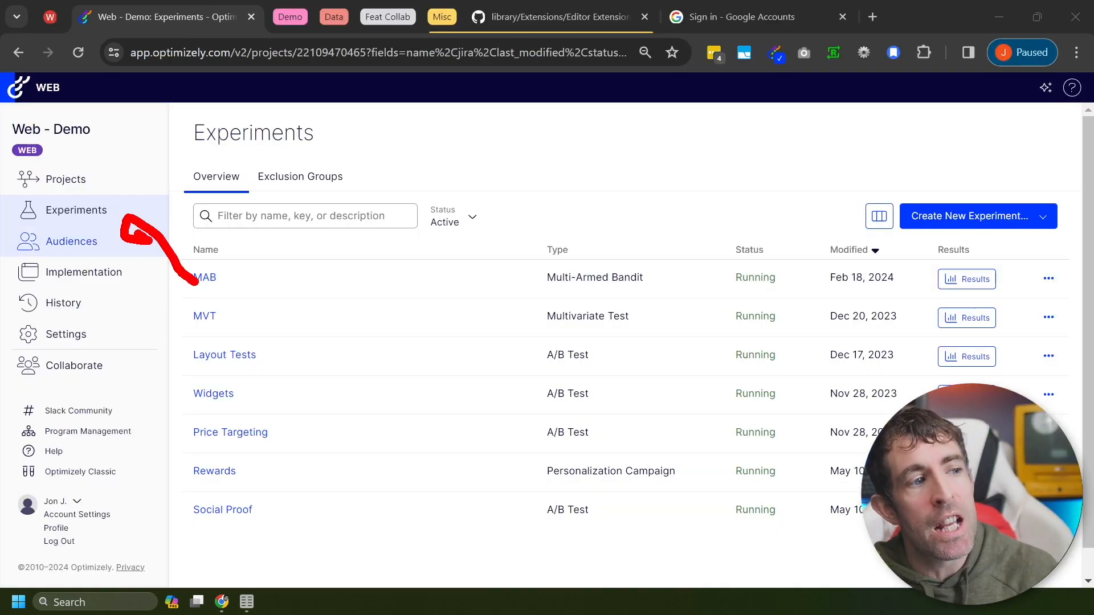
pyautogui.click(1042, 218)
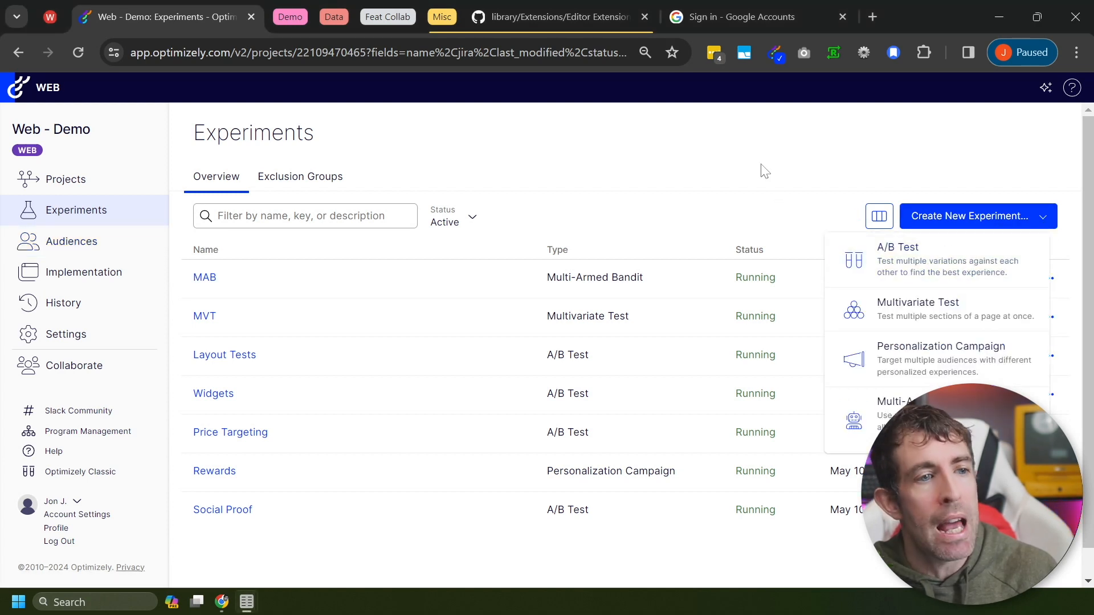
# Step: Open the Layout Tests experiment's Baseline variation in the visual editor and bring the homepage carousel into view
pyautogui.click(231, 357)
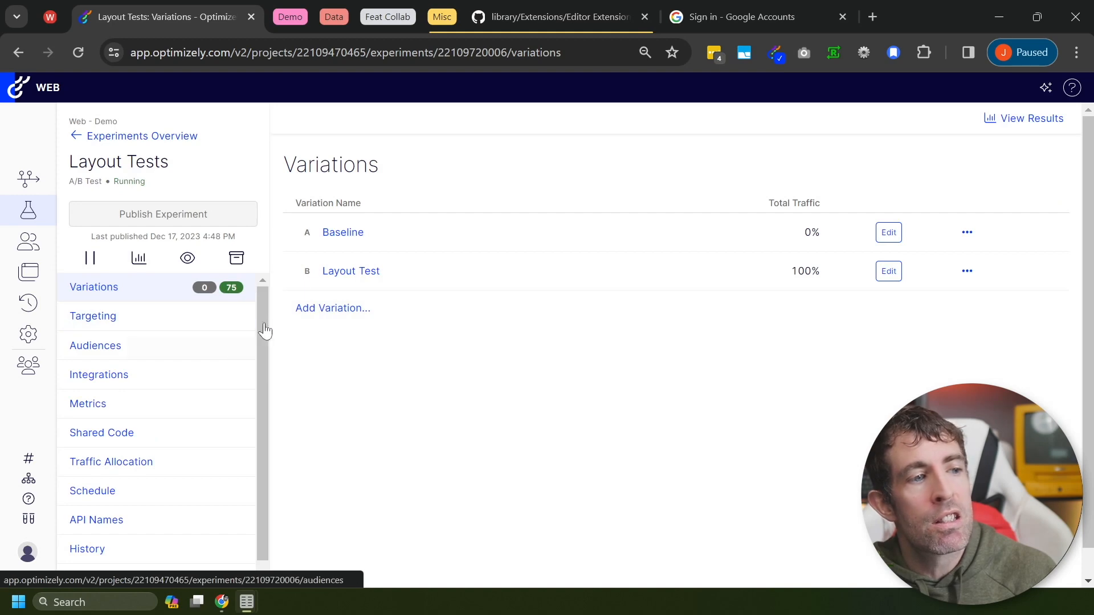
pyautogui.click(344, 233)
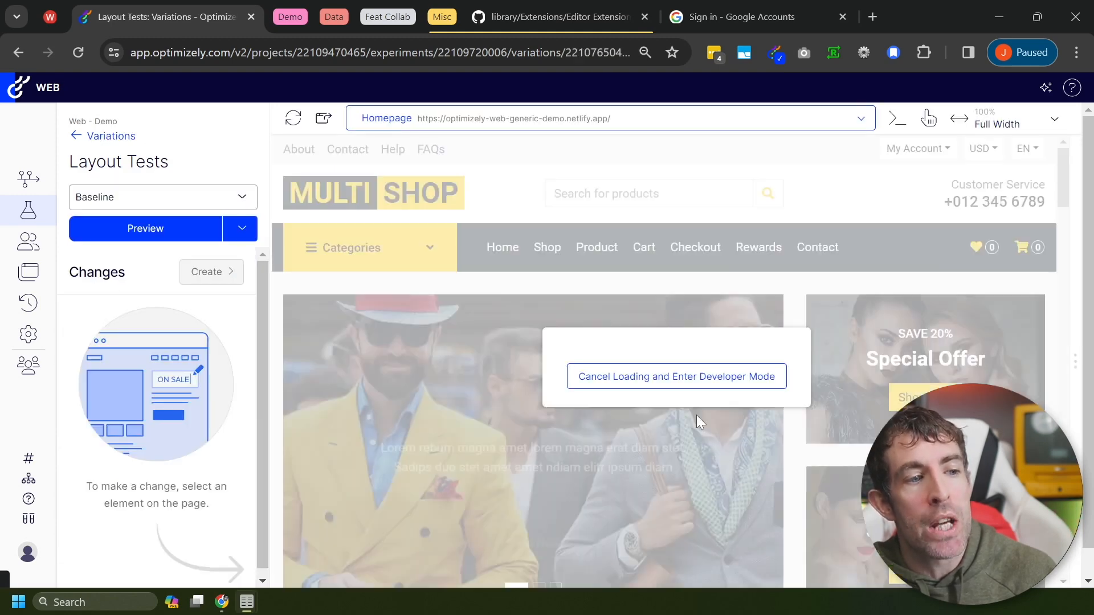
pyautogui.scroll(-2, 637, 268)
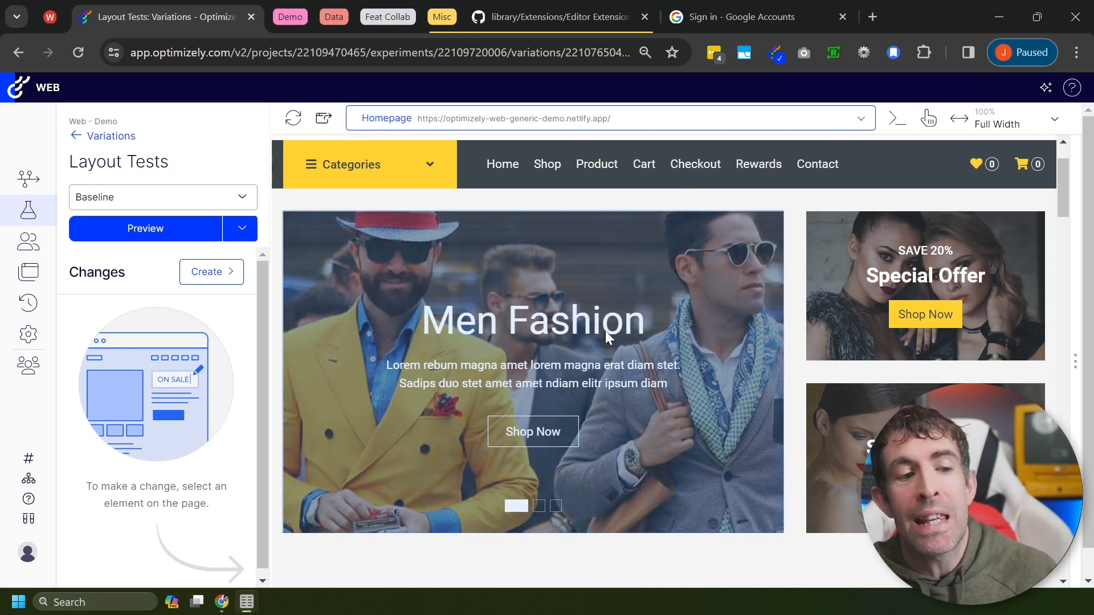
# Step: Select the description paragraph beneath the homepage carousel heading to start an element change
pyautogui.click(565, 376)
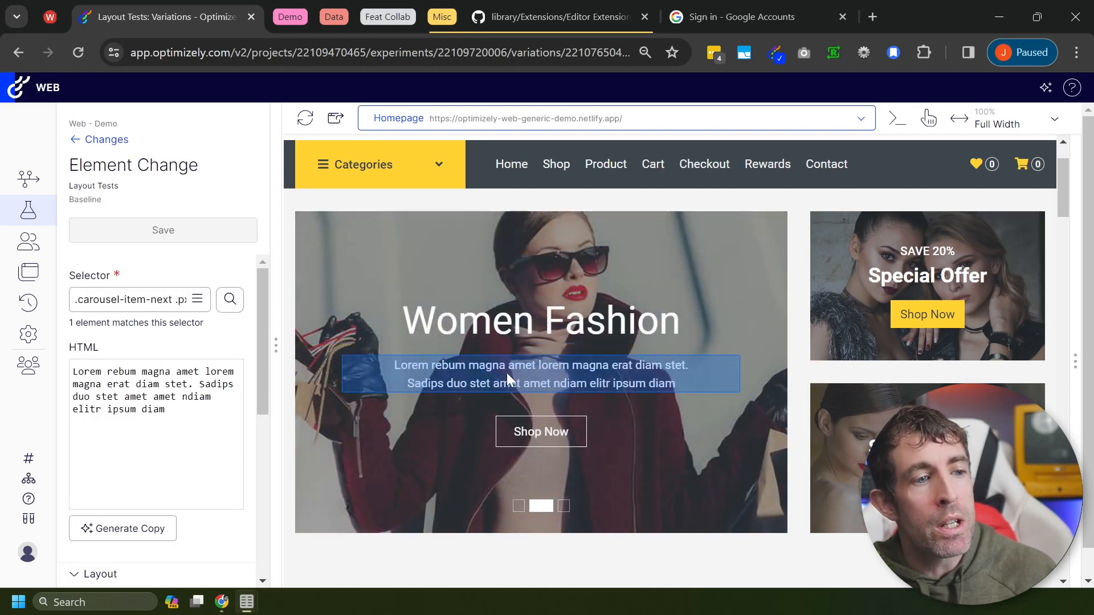
pyautogui.moveTo(54, 126); pyautogui.dragTo(51, 614)
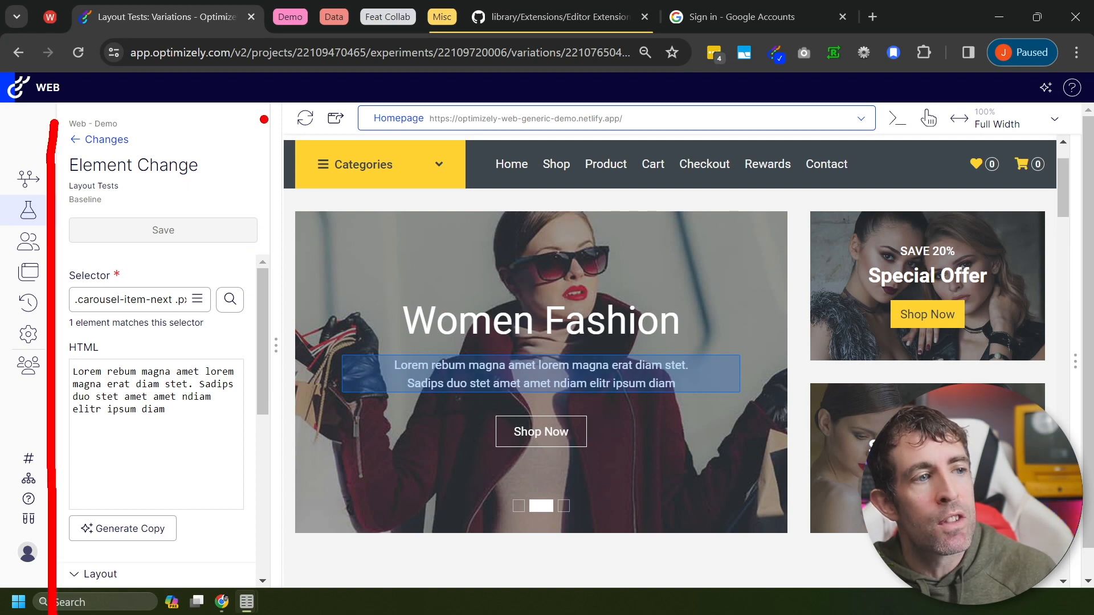
pyautogui.moveTo(264, 119); pyautogui.dragTo(311, 552)
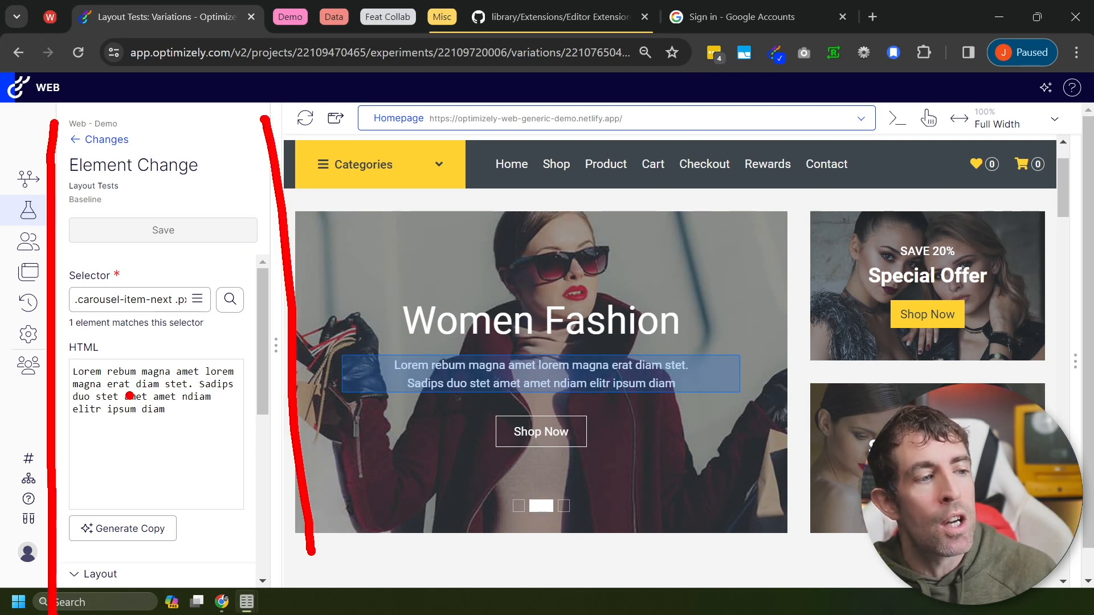
pyautogui.moveTo(89, 317)
pyautogui.mouseDown()
pyautogui.moveTo(114, 466)
pyautogui.moveTo(91, 323)
pyautogui.mouseUp()
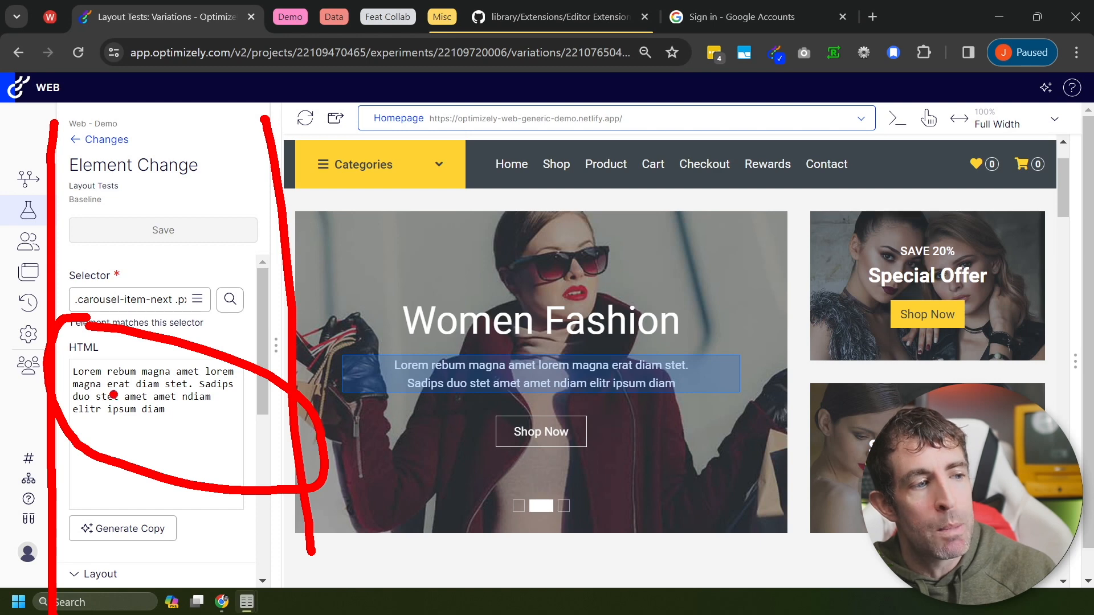
# Step: Generate AI copy suggestions for the selected carousel paragraph
pyautogui.scroll(-3, 245, 429)
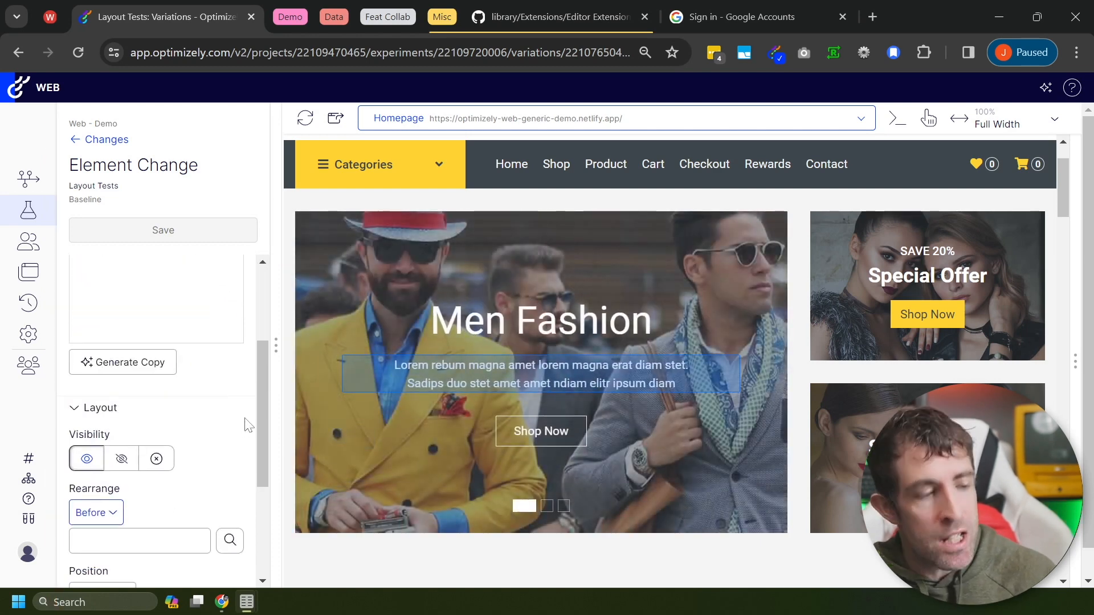
pyautogui.moveTo(155, 393); pyautogui.dragTo(201, 482)
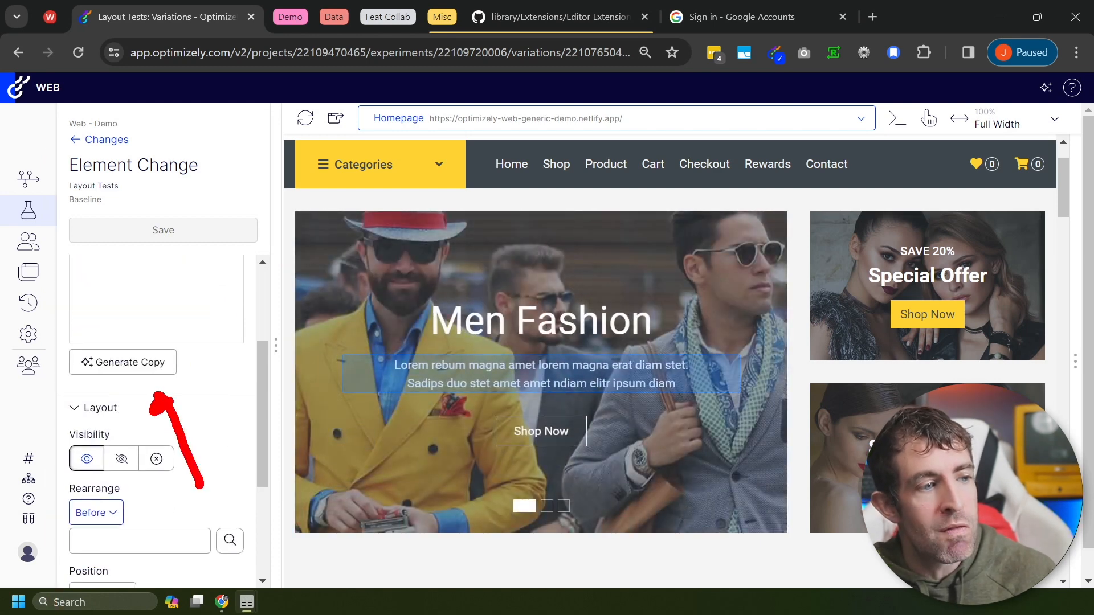
pyautogui.moveTo(74, 314)
pyautogui.mouseDown()
pyautogui.moveTo(63, 393)
pyautogui.moveTo(73, 306)
pyautogui.mouseUp()
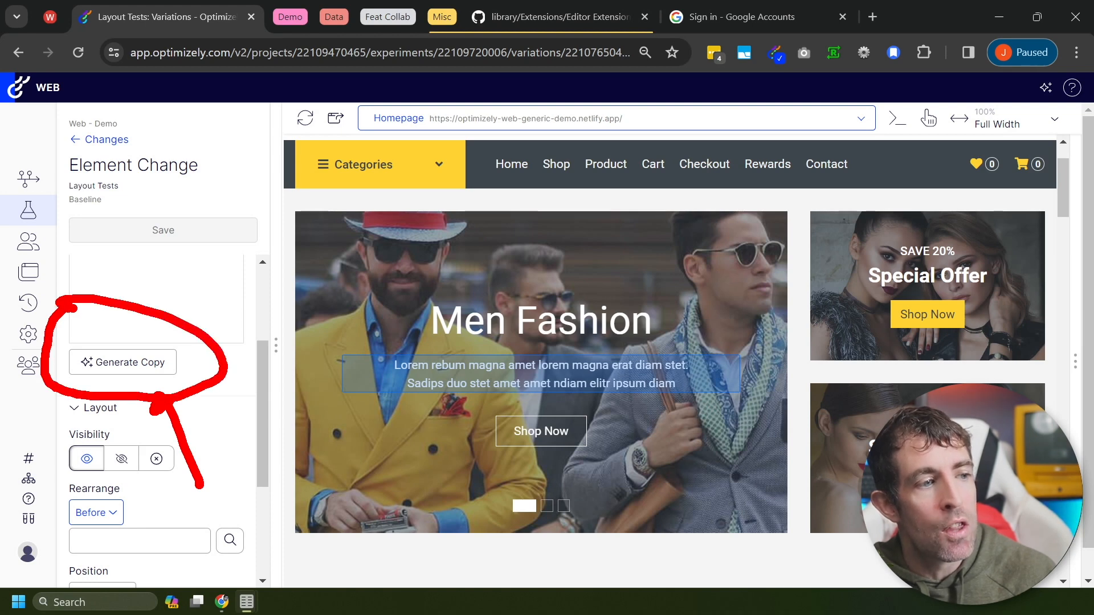
pyautogui.scroll(3, 176, 390)
pyautogui.click(148, 530)
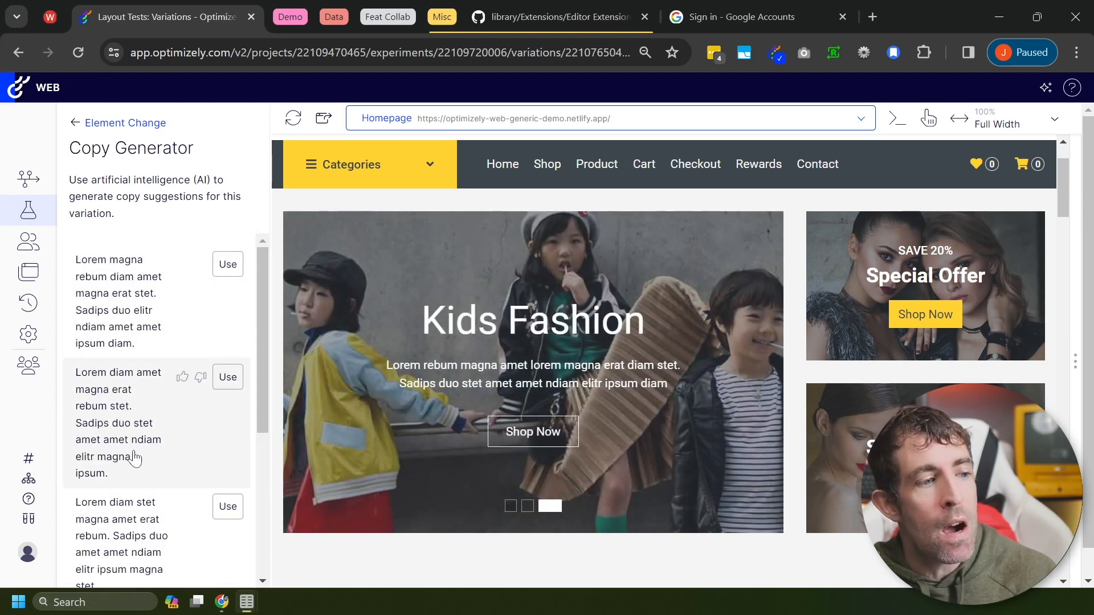
# Step: Review the generated suggestions and apply the second one, beginning "Lorem diam amet magna erat rebum stet", to the carousel paragraph
pyautogui.scroll(-3, 133, 486)
pyautogui.scroll(3, 98, 451)
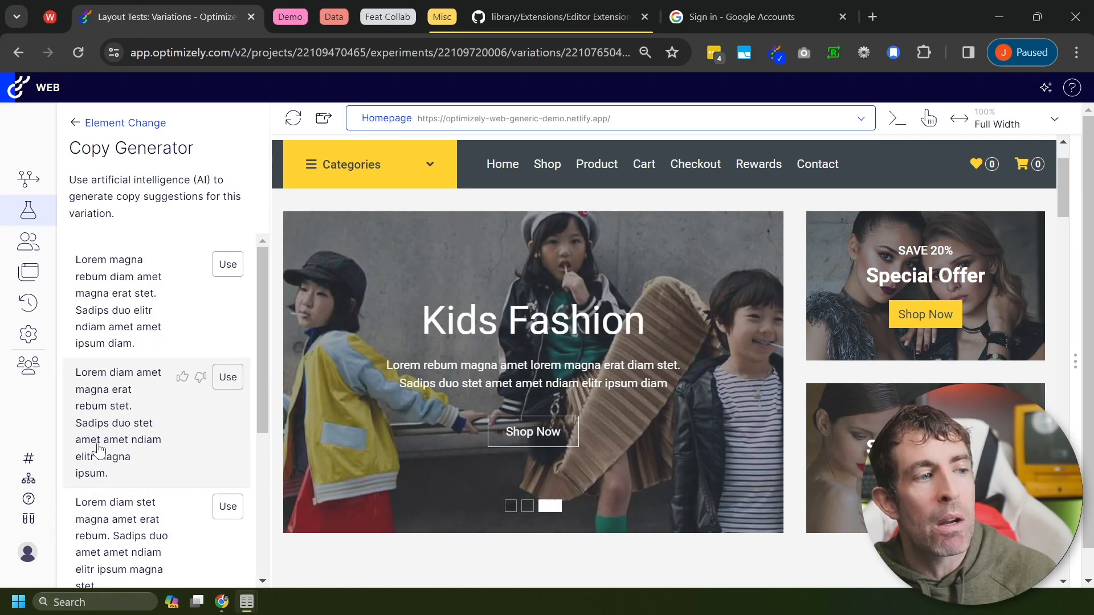
pyautogui.click(227, 376)
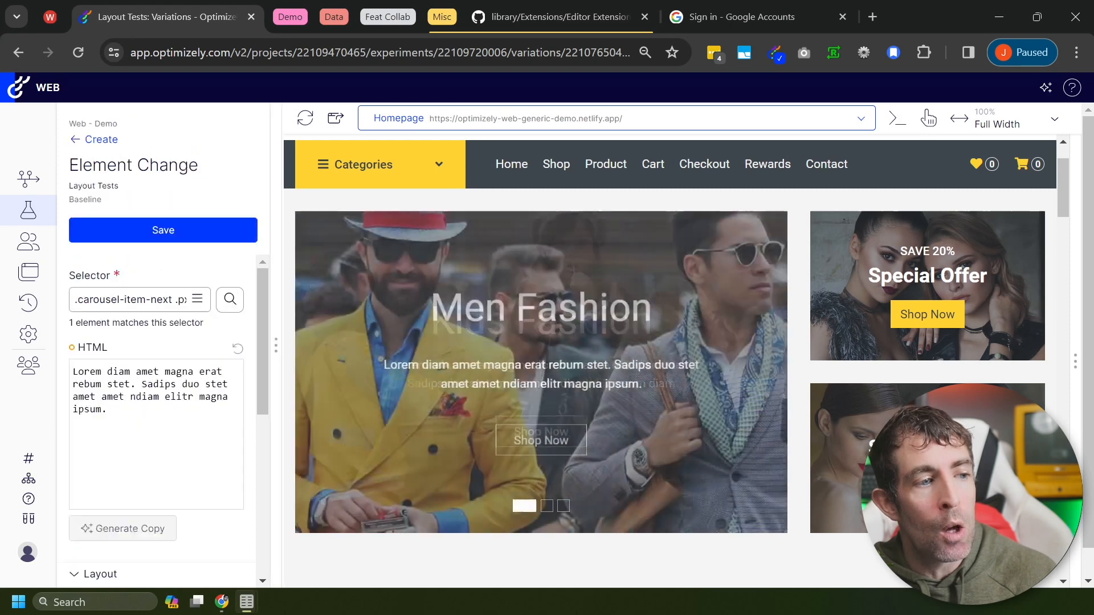
pyautogui.moveTo(419, 327); pyautogui.dragTo(416, 399)
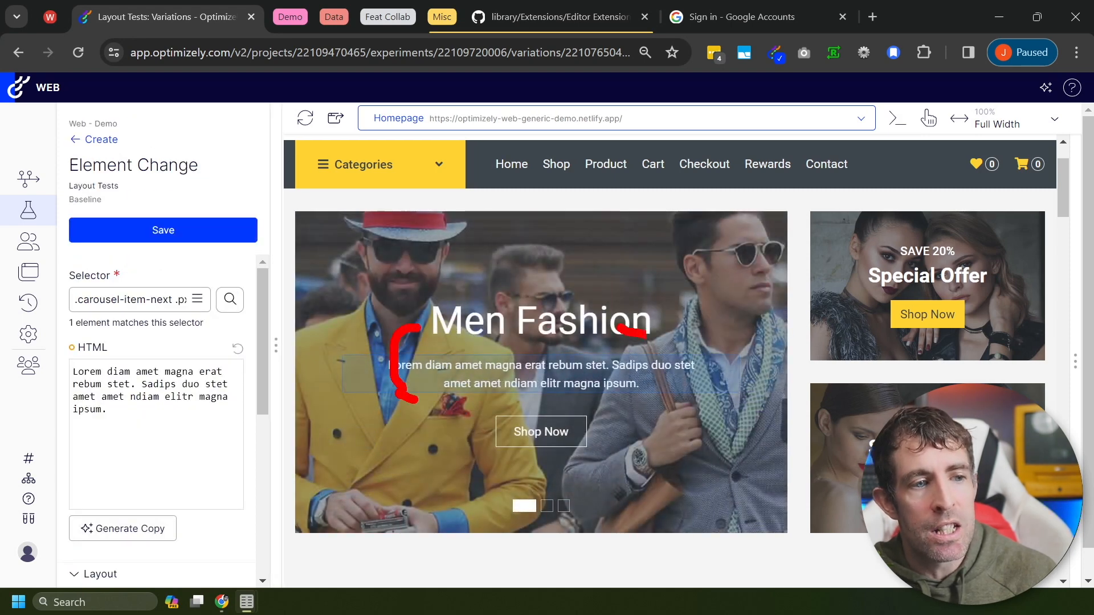
pyautogui.moveTo(646, 336); pyautogui.dragTo(663, 425)
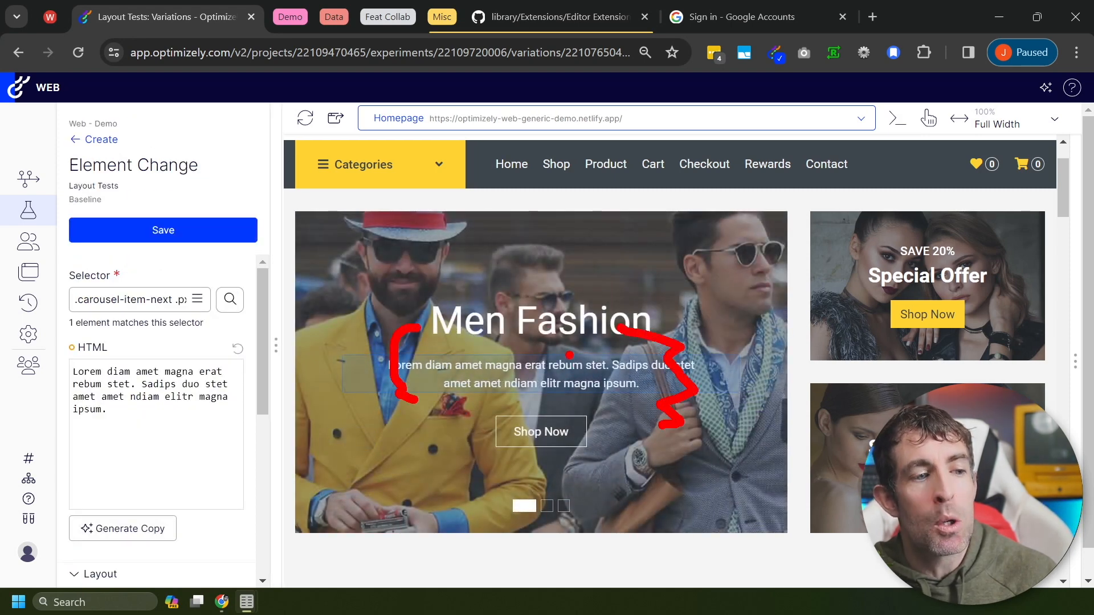
pyautogui.moveTo(433, 390); pyautogui.dragTo(396, 436)
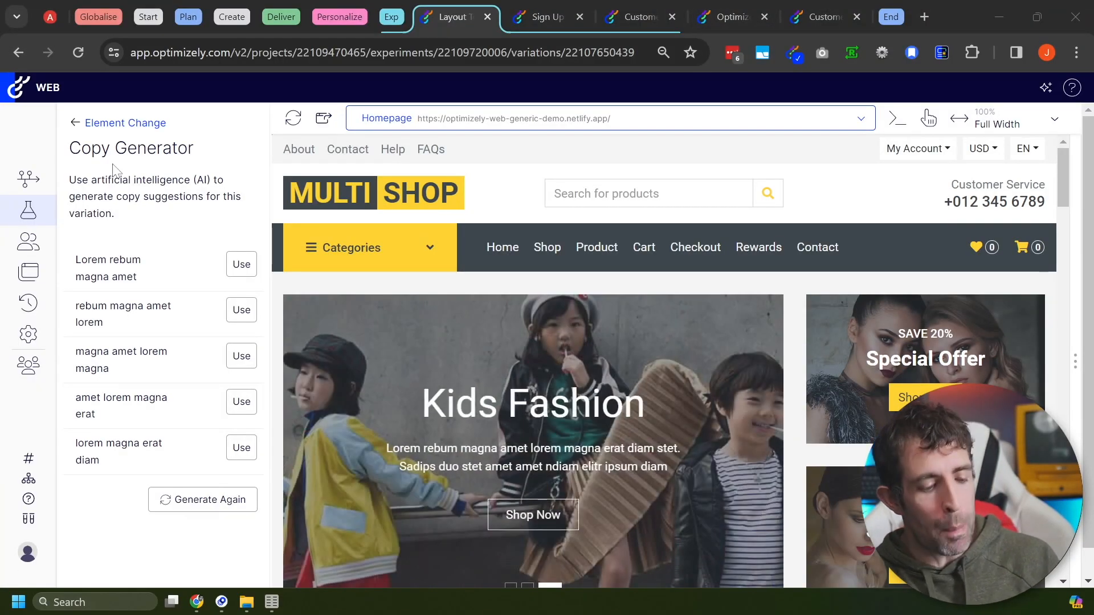
pyautogui.moveTo(34, 179); pyautogui.dragTo(236, 166)
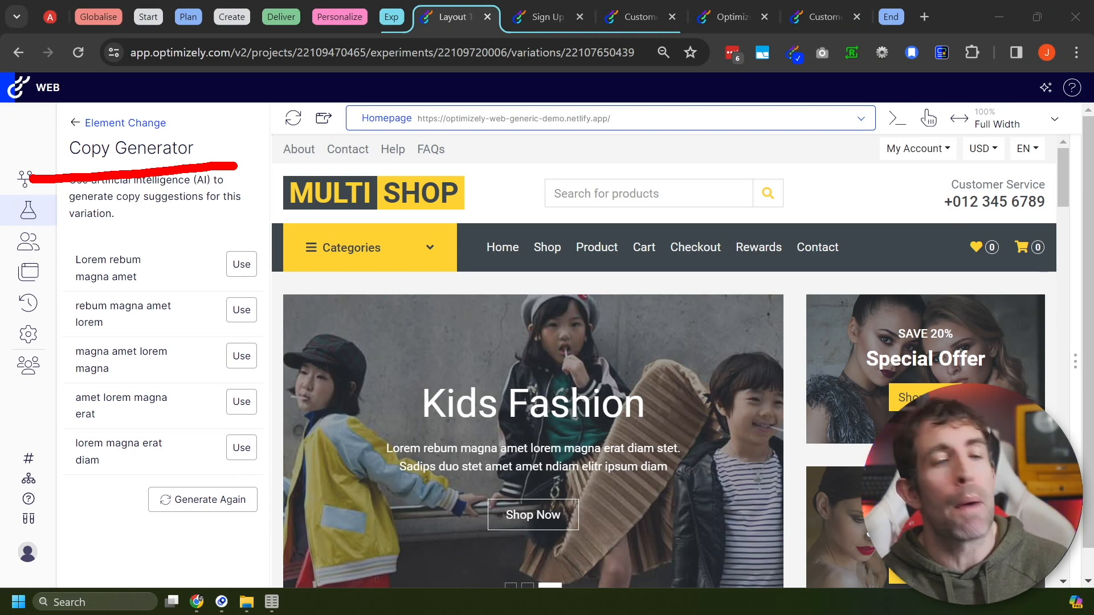
pyautogui.press('Escape')
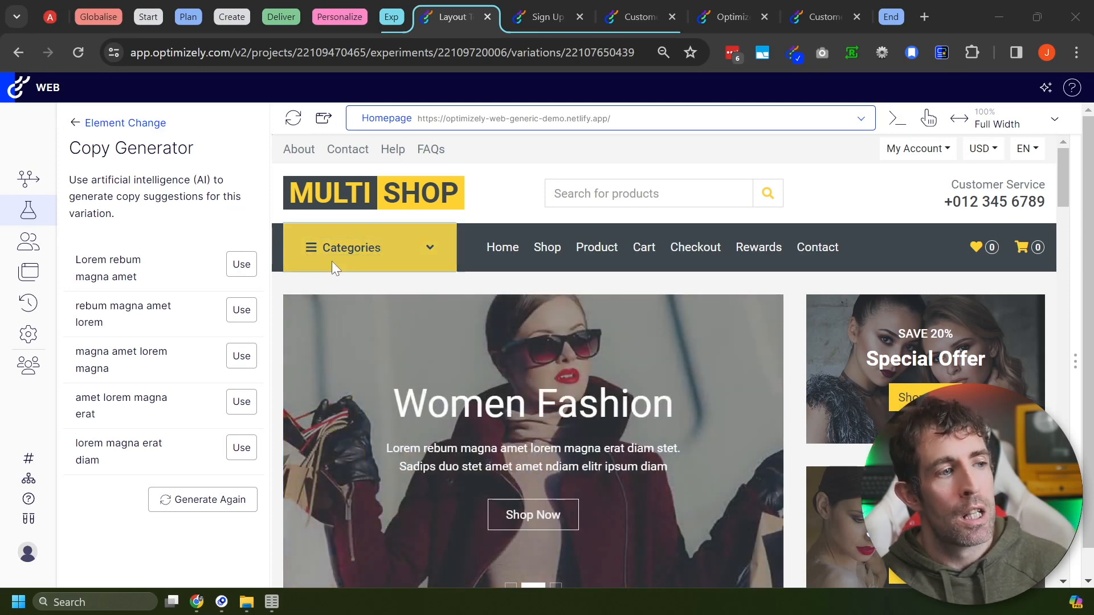
pyautogui.hotkey('ctrl', '2')
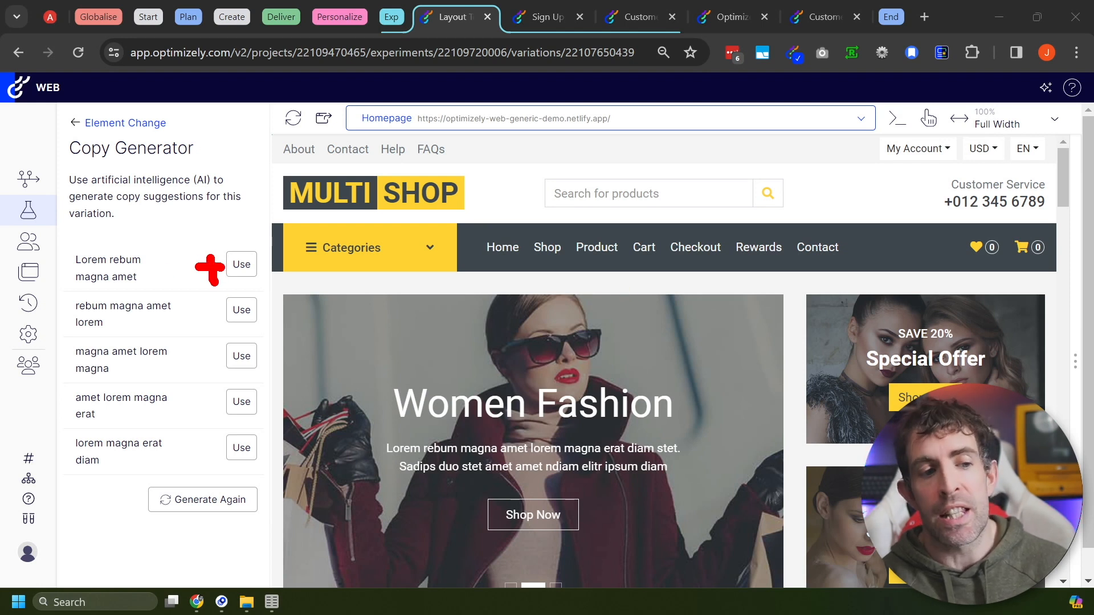
pyautogui.moveTo(50, 225); pyautogui.dragTo(49, 289)
pyautogui.moveTo(166, 207)
pyautogui.mouseDown()
pyautogui.moveTo(140, 308)
pyautogui.moveTo(490, 454)
pyautogui.mouseUp()
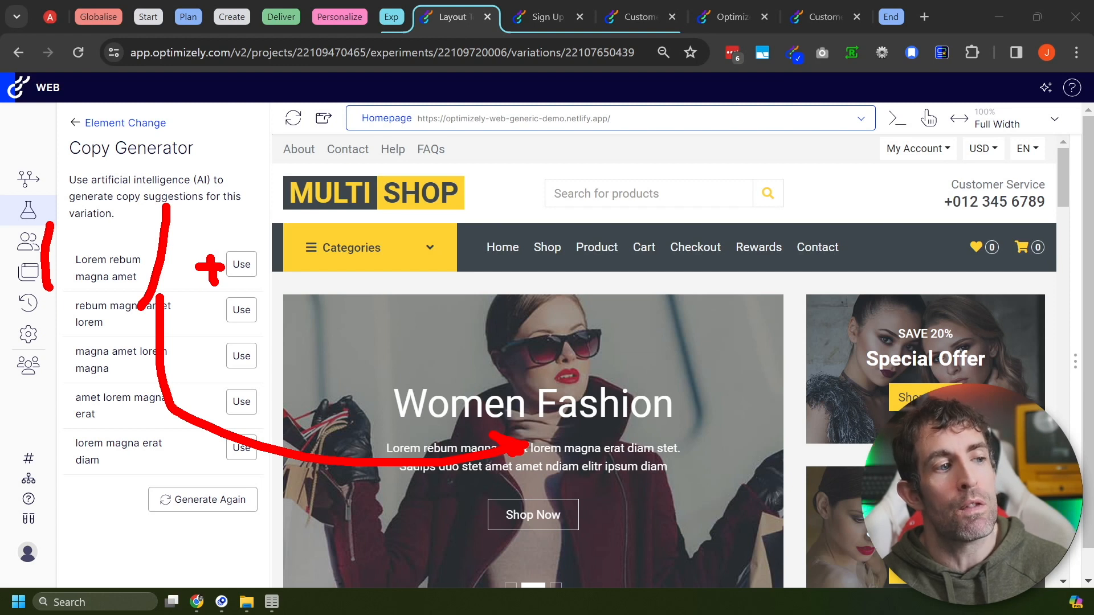
pyautogui.press('Escape')
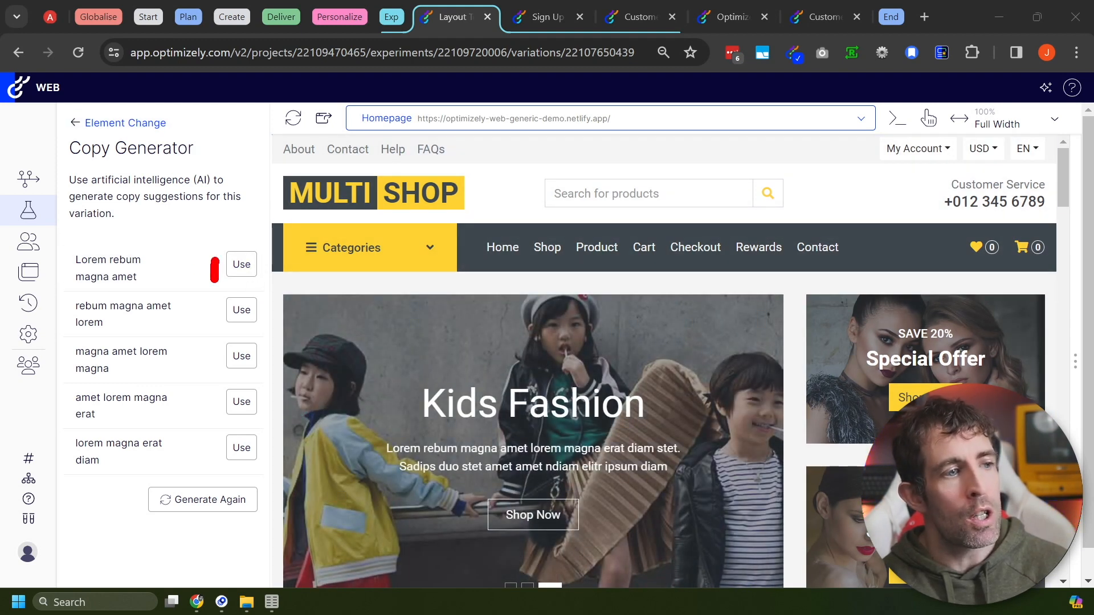
# Step: Leave the Copy Generator and element change, and return to the Layout Tests variations list
pyautogui.click(142, 122)
pyautogui.click(111, 140)
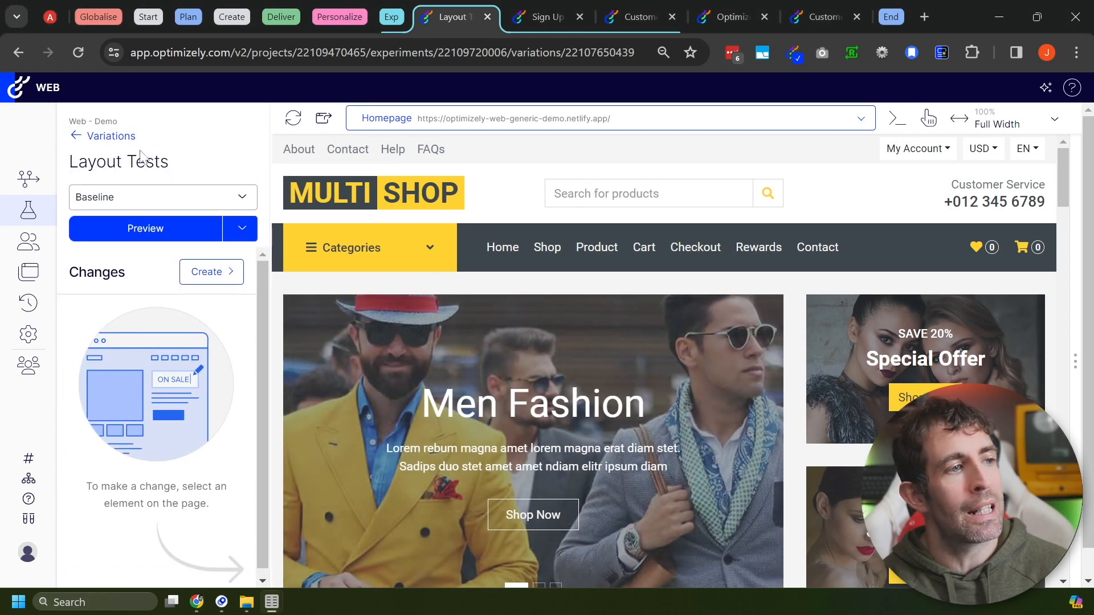
pyautogui.click(94, 124)
pyautogui.moveTo(321, 308)
pyautogui.mouseDown()
pyautogui.moveTo(505, 310)
pyautogui.moveTo(359, 317)
pyautogui.mouseUp()
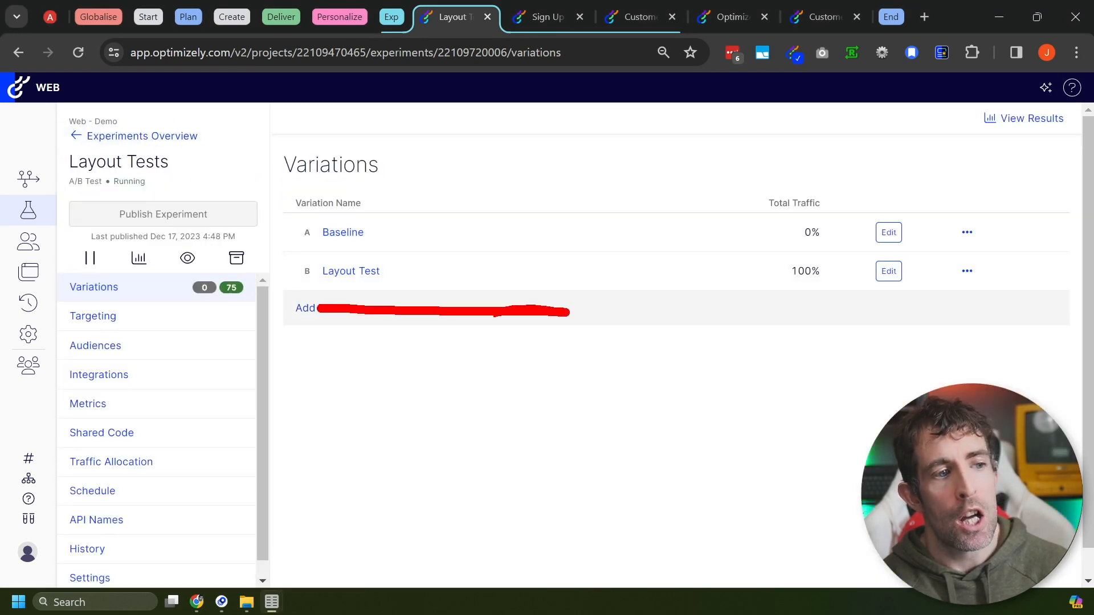
pyautogui.moveTo(444, 355); pyautogui.dragTo(471, 454)
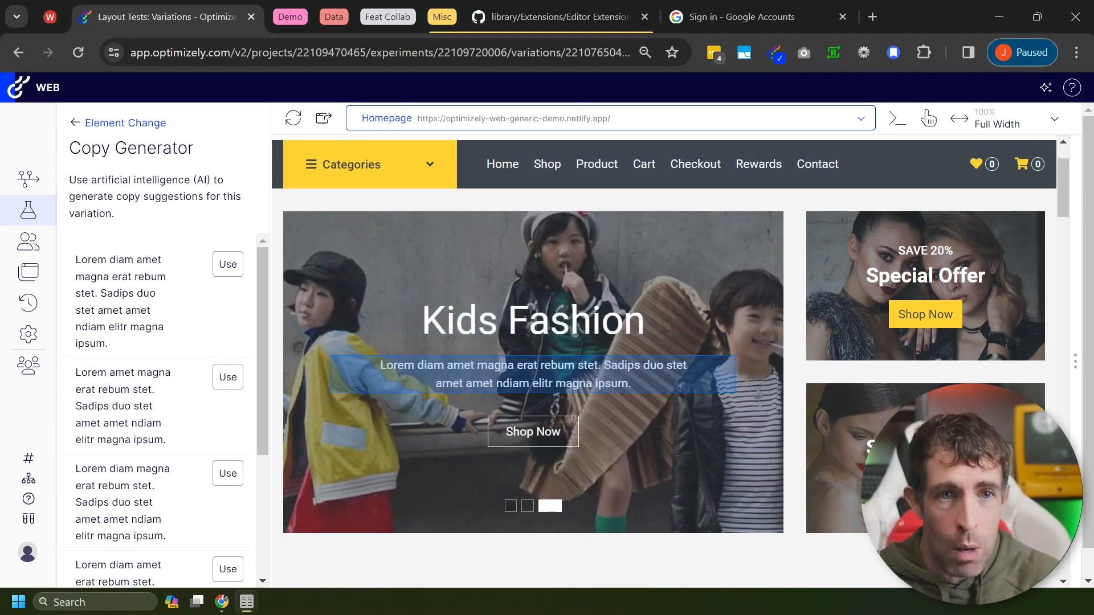
# Step: Open the Opal AI assistant and review its earlier conversation
pyautogui.hotkey('ctrl', '2')
pyautogui.moveTo(1044, 114); pyautogui.dragTo(1012, 259)
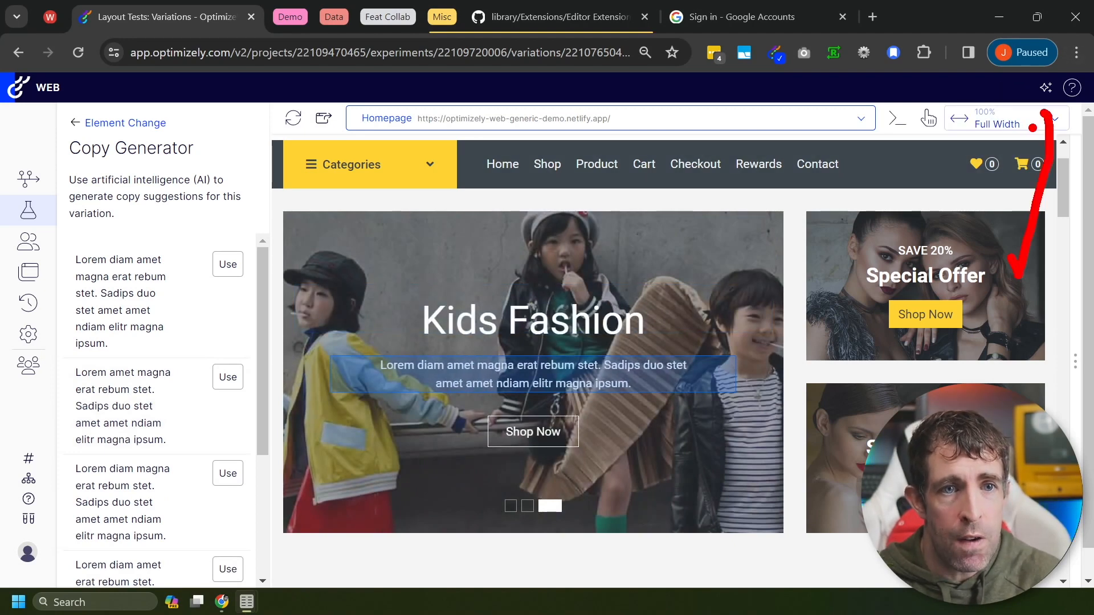
pyautogui.click(1045, 87)
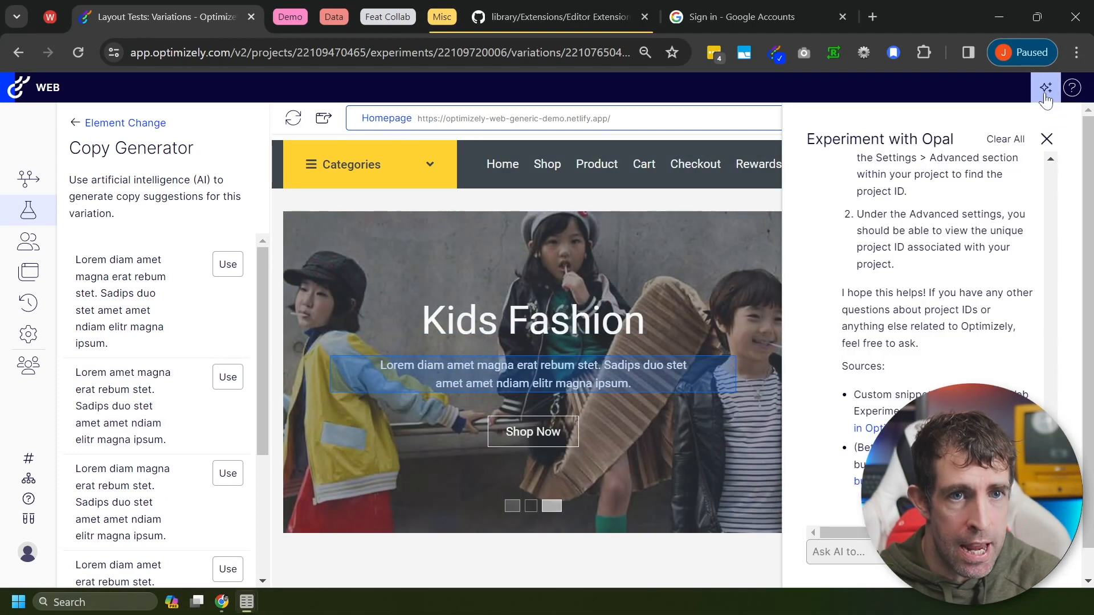
pyautogui.scroll(10, 943, 239)
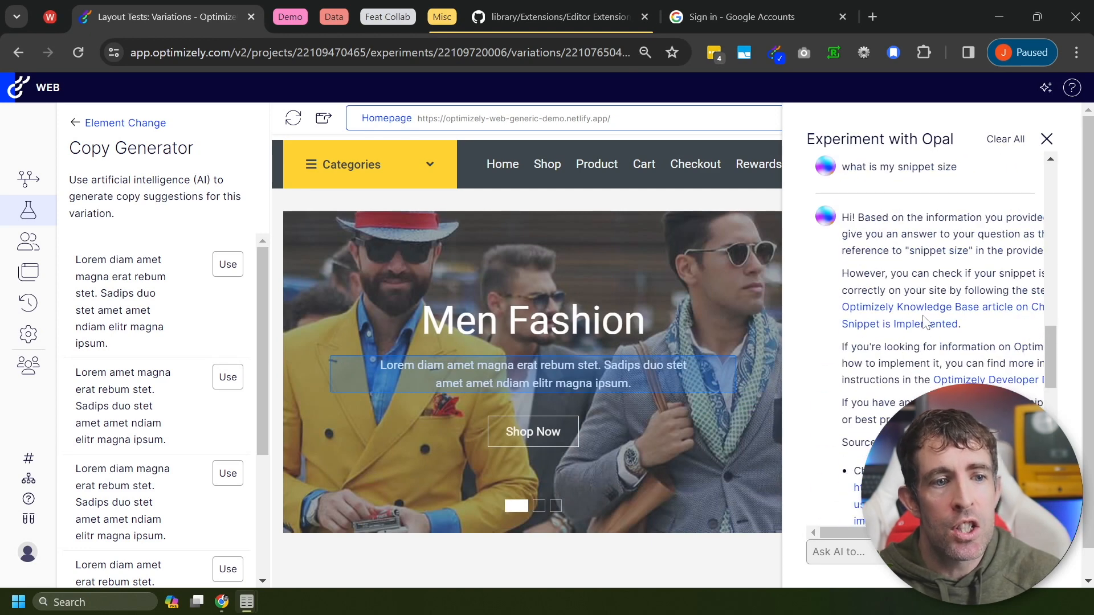
pyautogui.scroll(10, 923, 322)
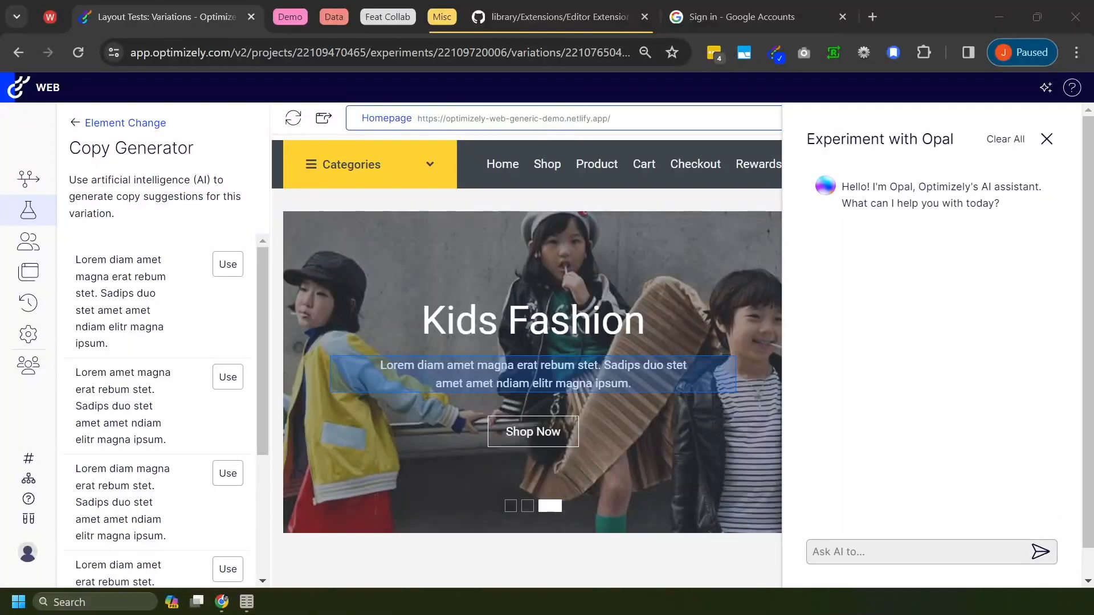
# Step: Ask the Opal assistant "what is a mau?"
pyautogui.click(911, 553)
pyautogui.write('wha')
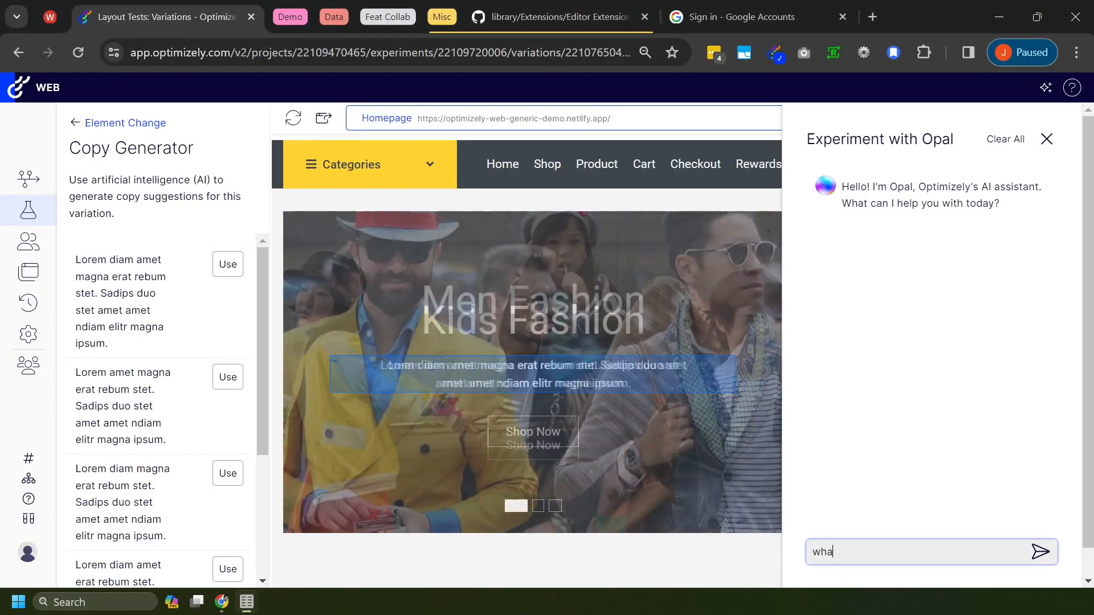
pyautogui.write('t is a mau')
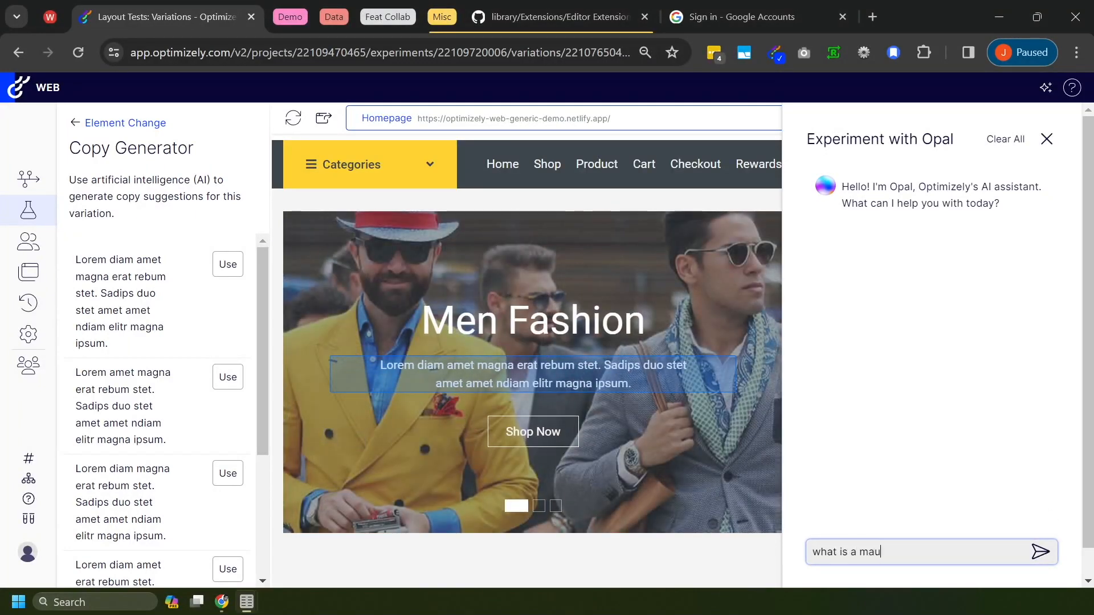
pyautogui.write('?')
pyautogui.press('Return')
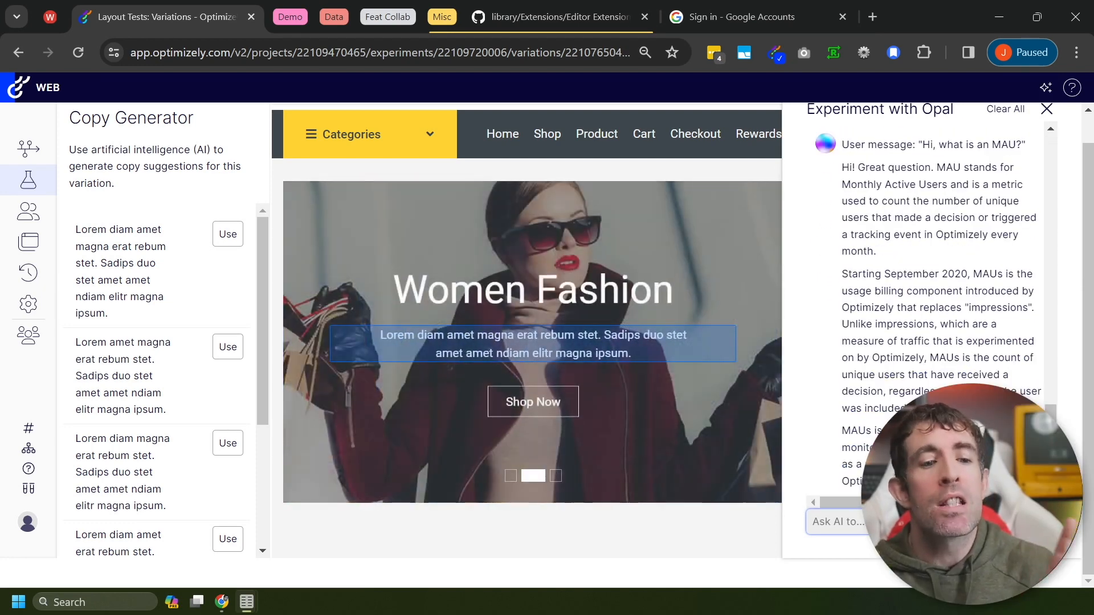
# Step: Review Opal's earlier answers about the account ID and project ID, and send it another question beginning "what is my"
pyautogui.moveTo(1051, 419); pyautogui.dragTo(1051, 177)
pyautogui.moveTo(598, 416); pyautogui.dragTo(863, 323)
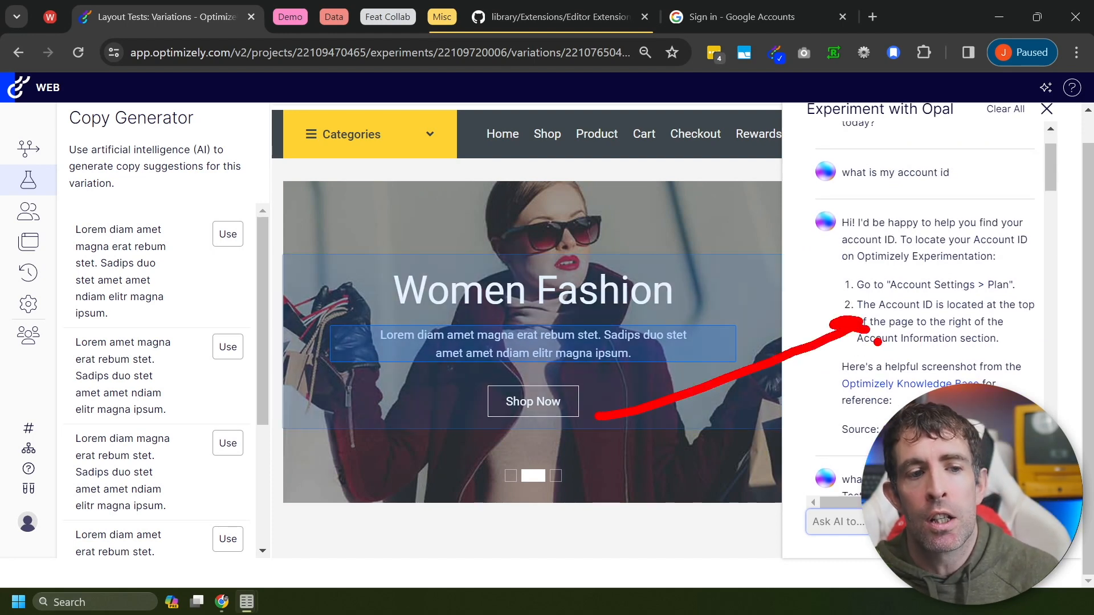
pyautogui.scroll(-15, 881, 388)
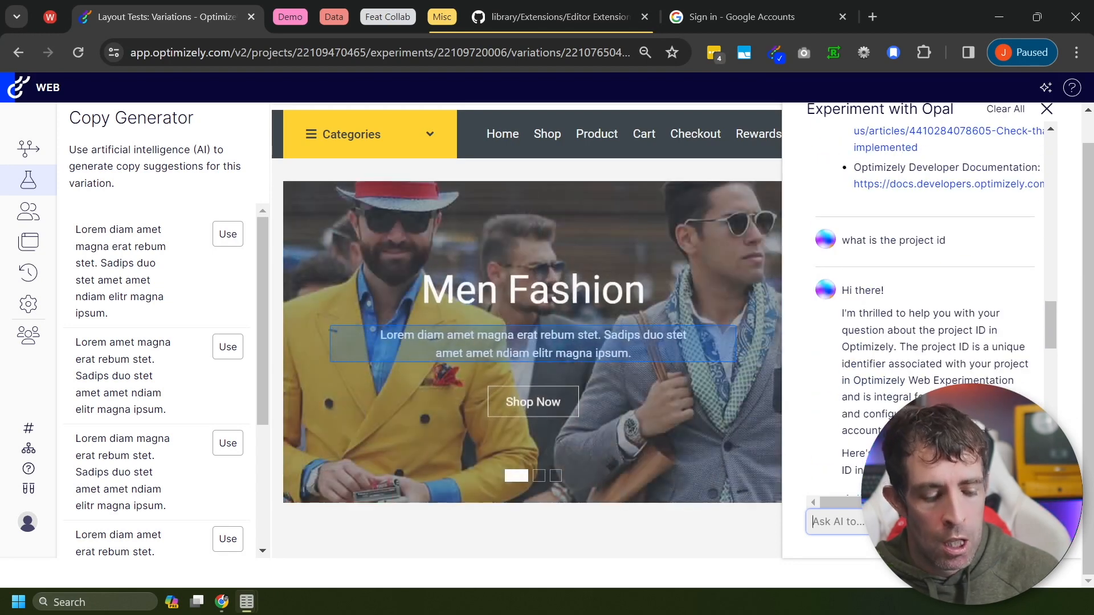
pyautogui.moveTo(624, 447); pyautogui.dragTo(946, 363)
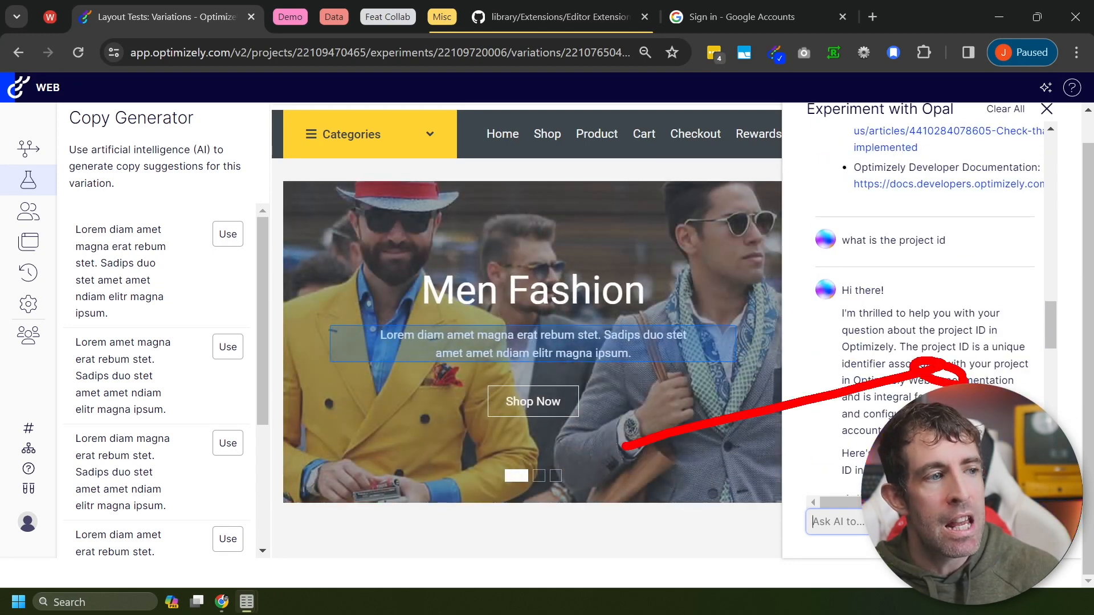
pyautogui.moveTo(508, 260)
pyautogui.mouseDown()
pyautogui.moveTo(413, 381)
pyautogui.moveTo(421, 465)
pyautogui.mouseUp()
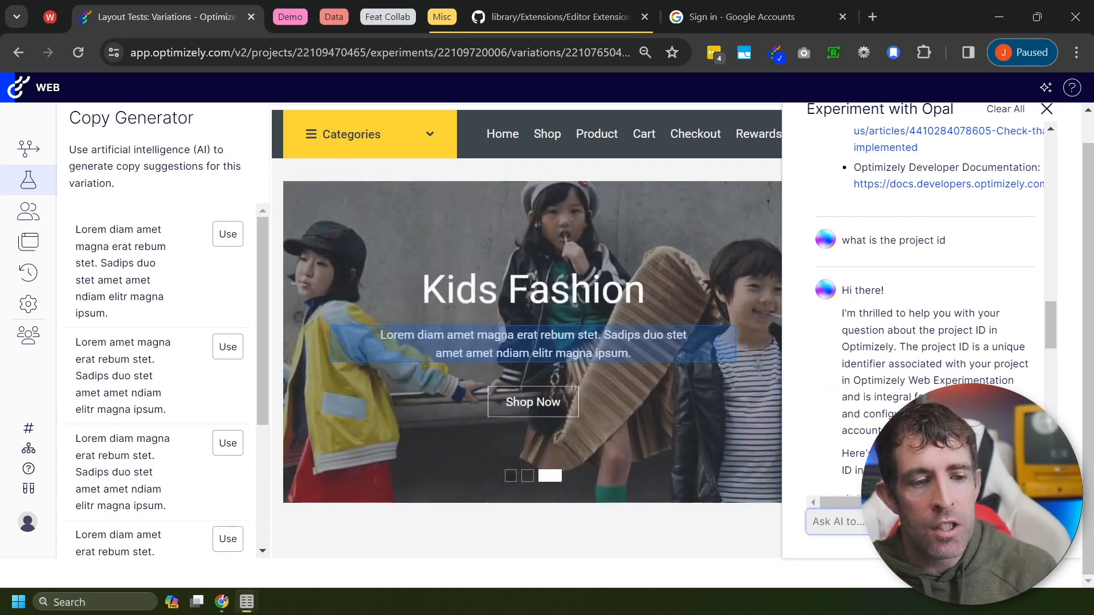
pyautogui.write('what is my')
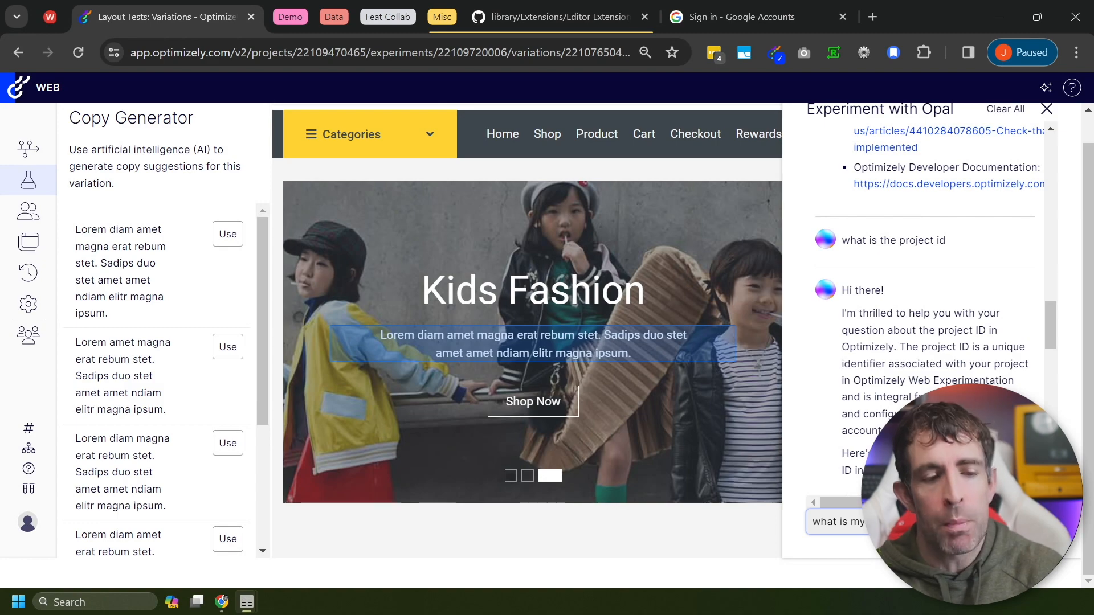
pyautogui.press('Return')
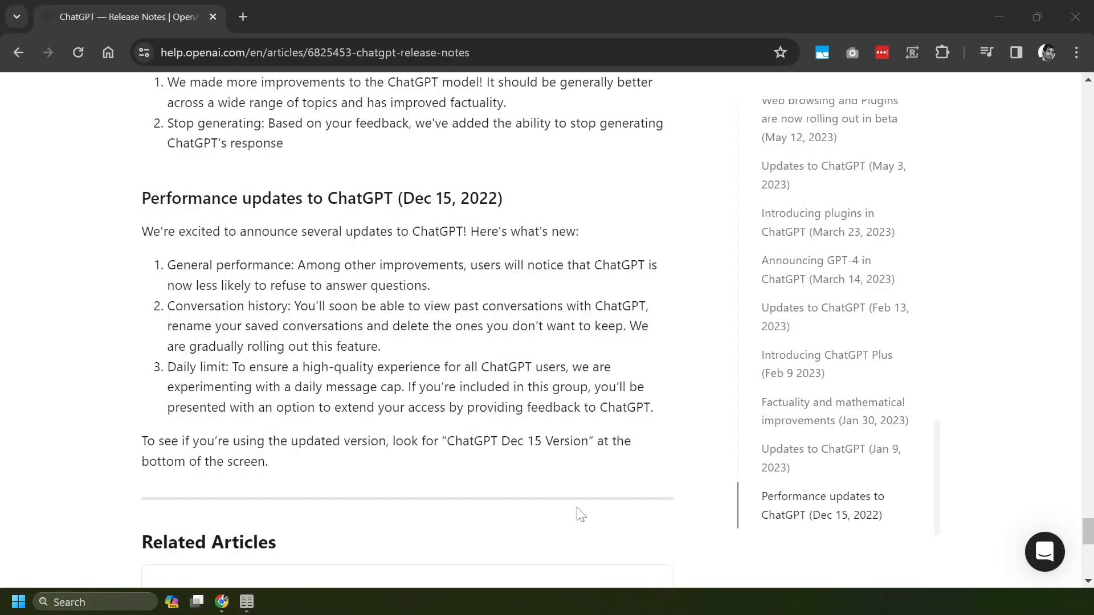
# Step: Look back through the 2022 and early 2023 entries of the ChatGPT release notes
pyautogui.scroll(4, 580, 514)
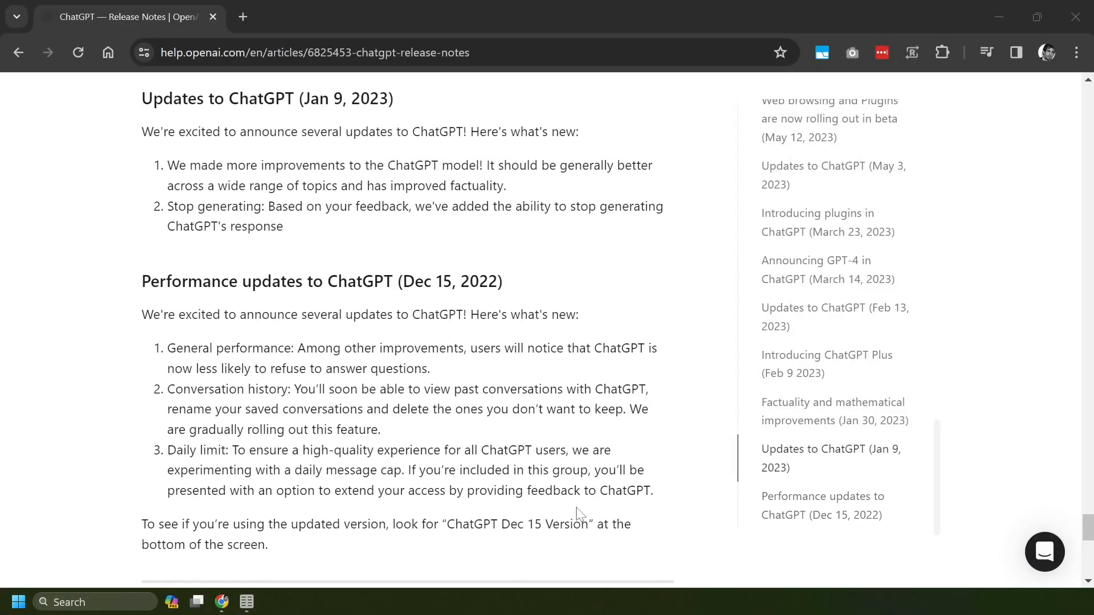
pyautogui.scroll(12, 580, 514)
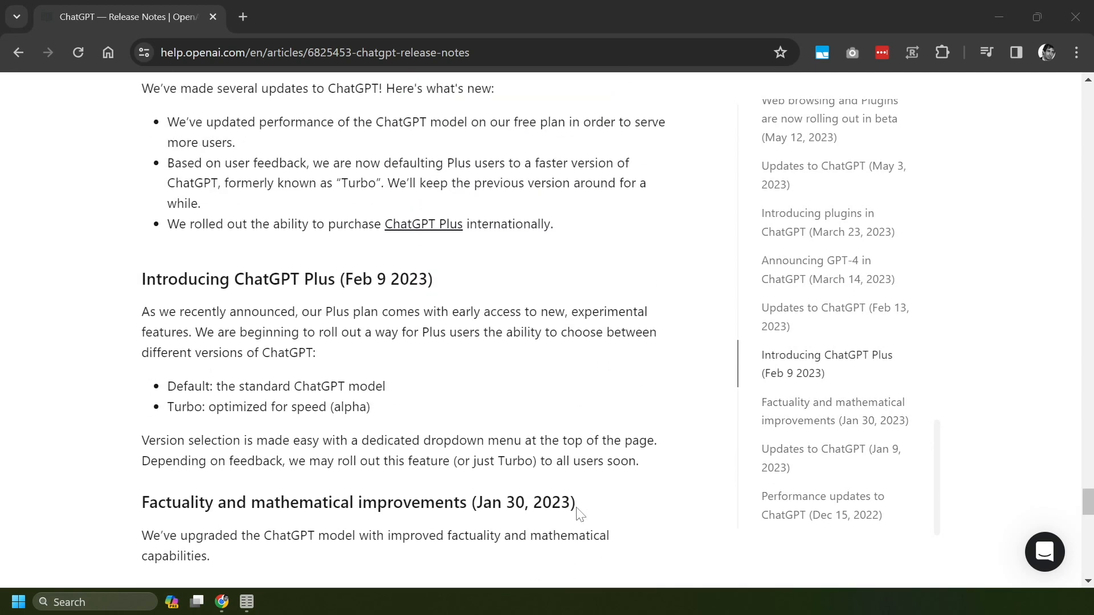
pyautogui.scroll(3, 580, 514)
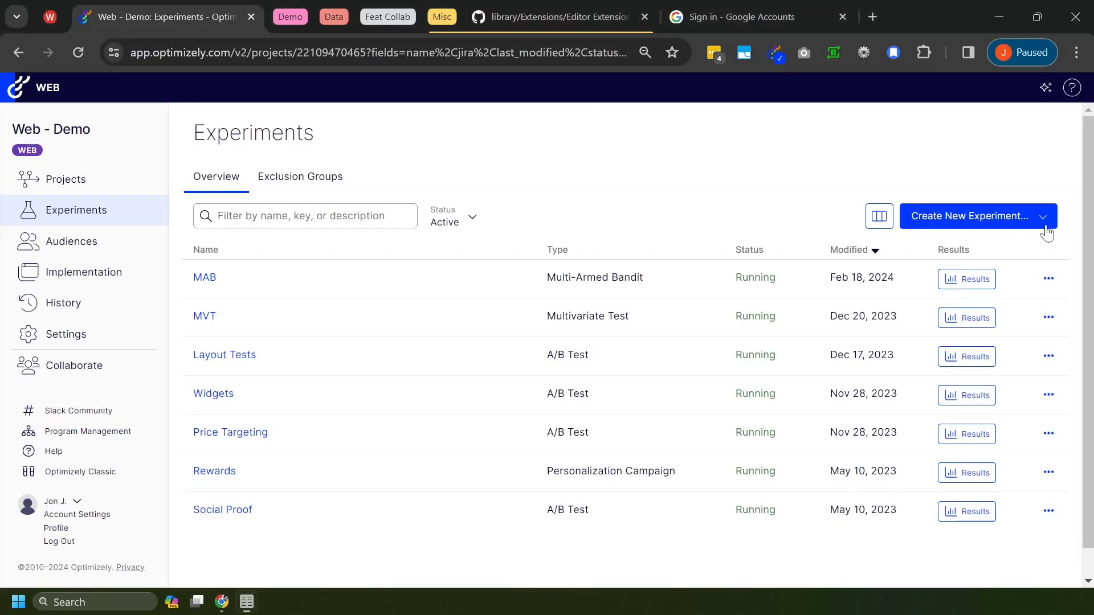
# Step: Show the experiment types available for a new experiment and examine the Multi-Armed Bandit option
pyautogui.click(1043, 217)
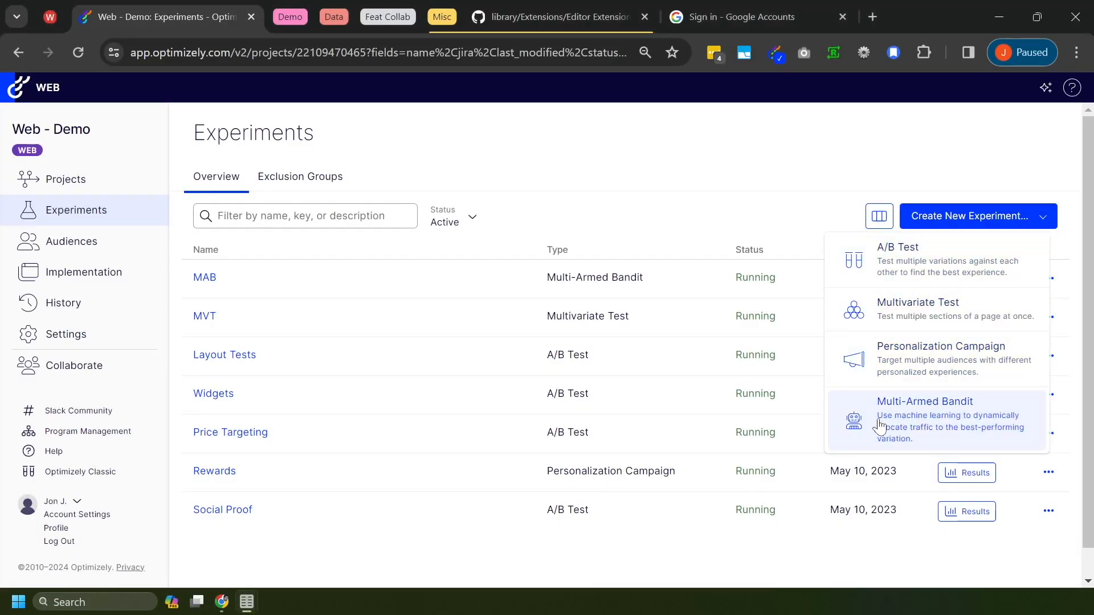
pyautogui.moveTo(822, 371); pyautogui.dragTo(783, 480)
pyautogui.moveTo(1033, 366)
pyautogui.mouseDown()
pyautogui.moveTo(1047, 476)
pyautogui.moveTo(1006, 493)
pyautogui.mouseUp()
pyautogui.moveTo(805, 517); pyautogui.dragTo(954, 435)
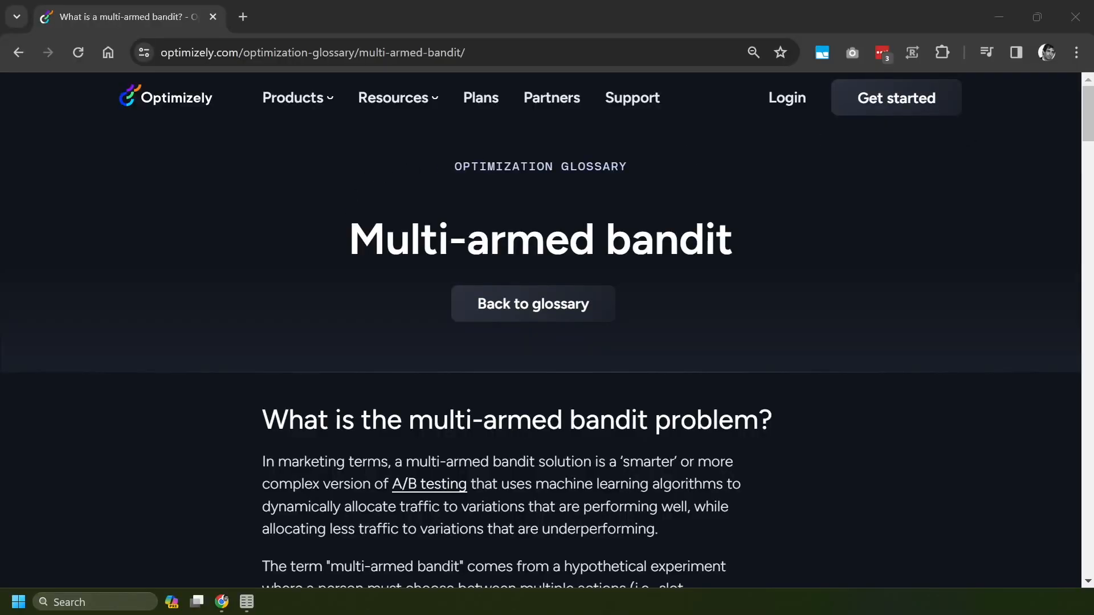
# Step: Read the Multi-armed bandit article in the Optimizely optimization glossary, including its examples
pyautogui.moveTo(349, 240); pyautogui.dragTo(392, 249)
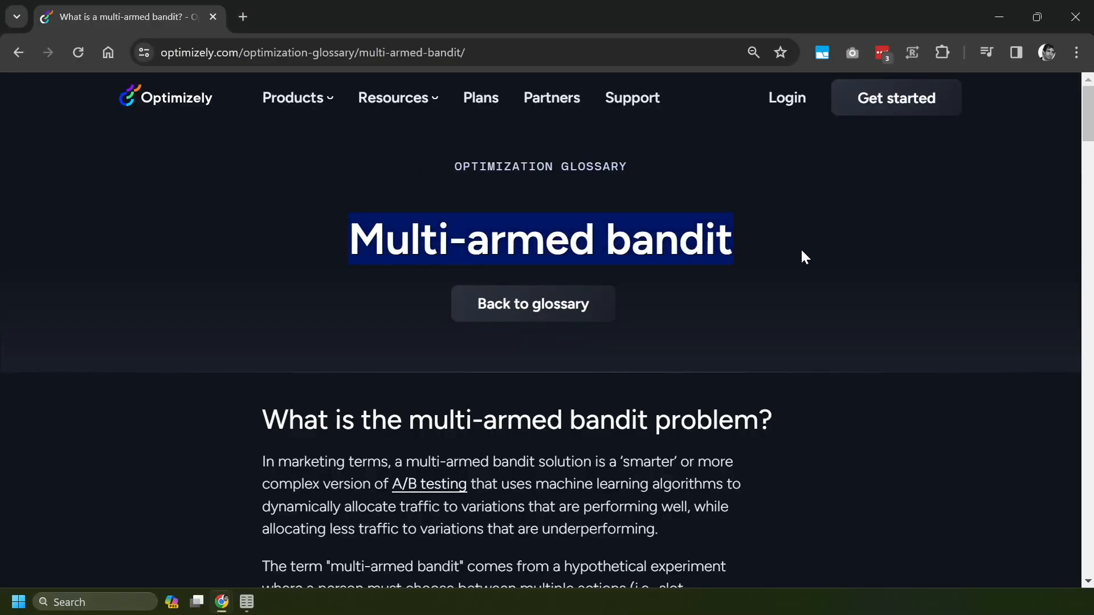
pyautogui.scroll(-10, 809, 254)
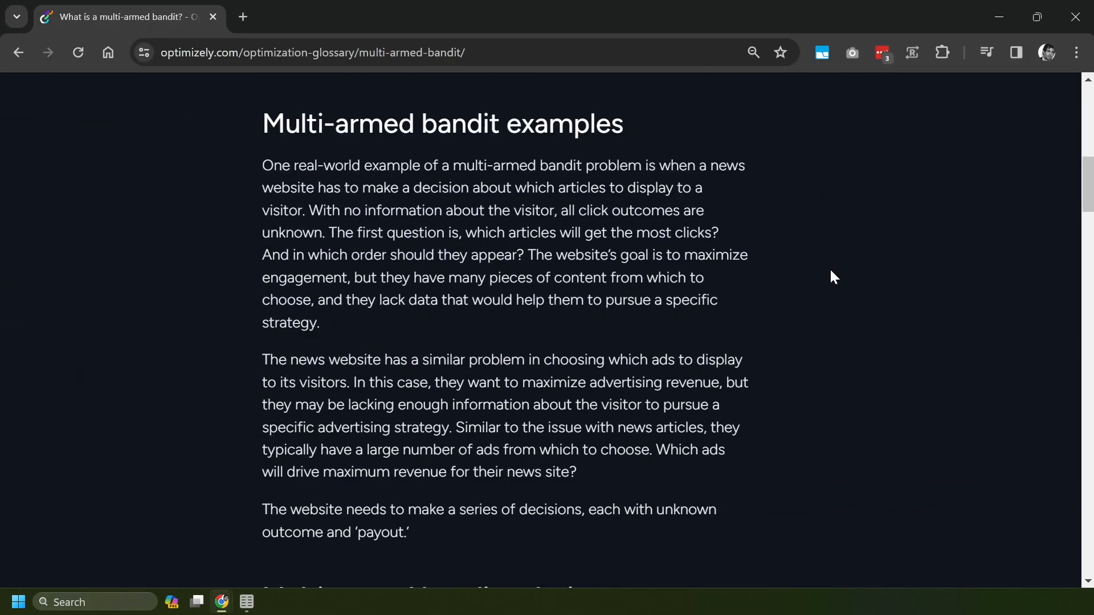
pyautogui.scroll(-5, 831, 277)
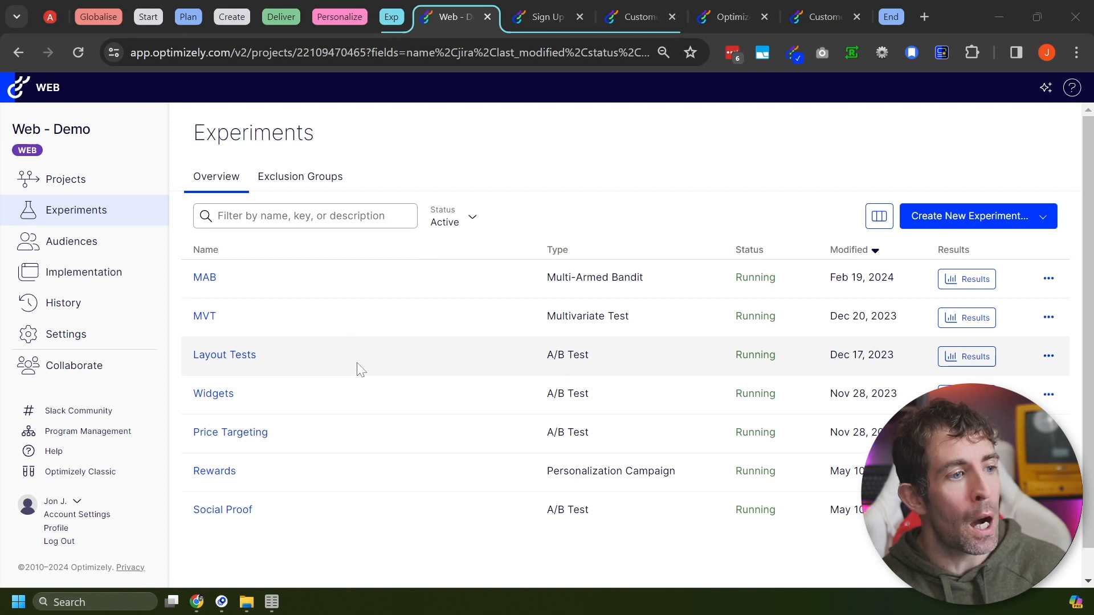
# Step: Open the Layout Tests experiment and go to its Traffic Allocation settings
pyautogui.click(247, 359)
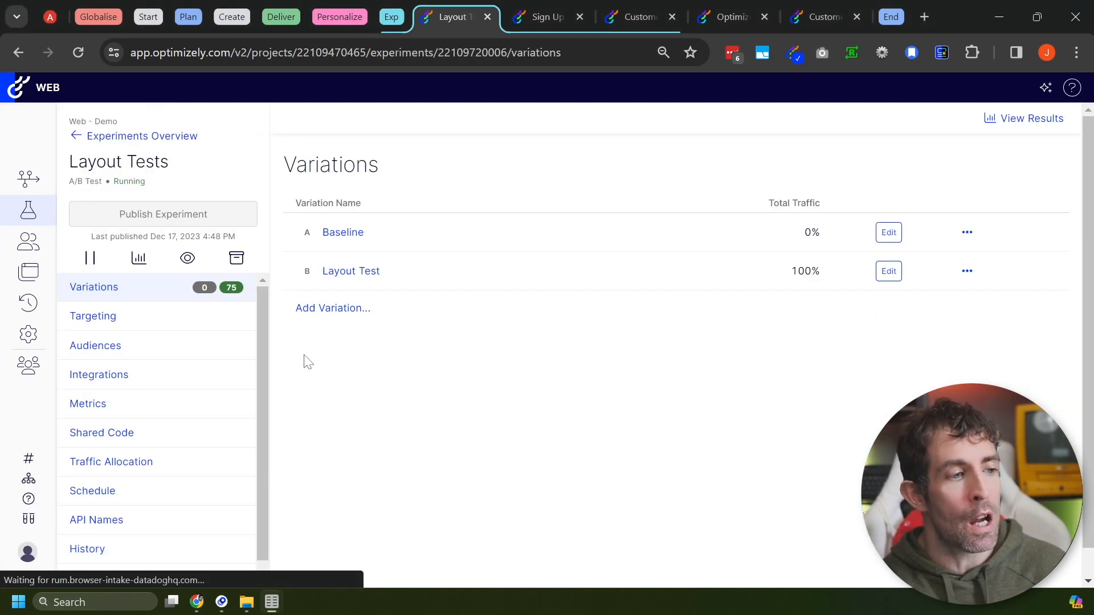
pyautogui.hotkey('ctrl', '2')
pyautogui.moveTo(59, 475); pyautogui.dragTo(96, 472)
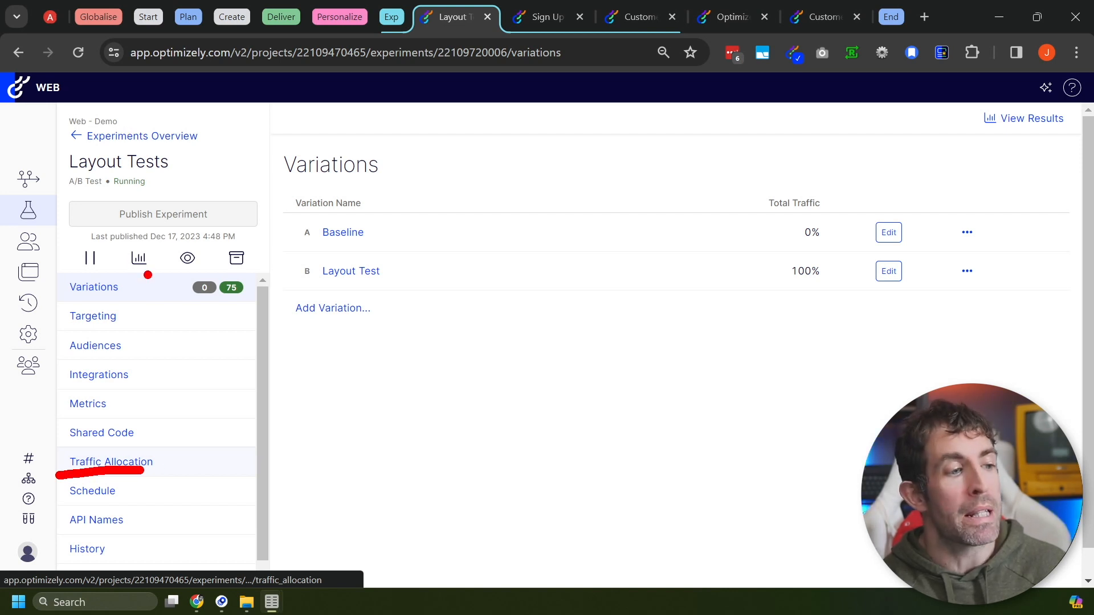
pyautogui.click(115, 461)
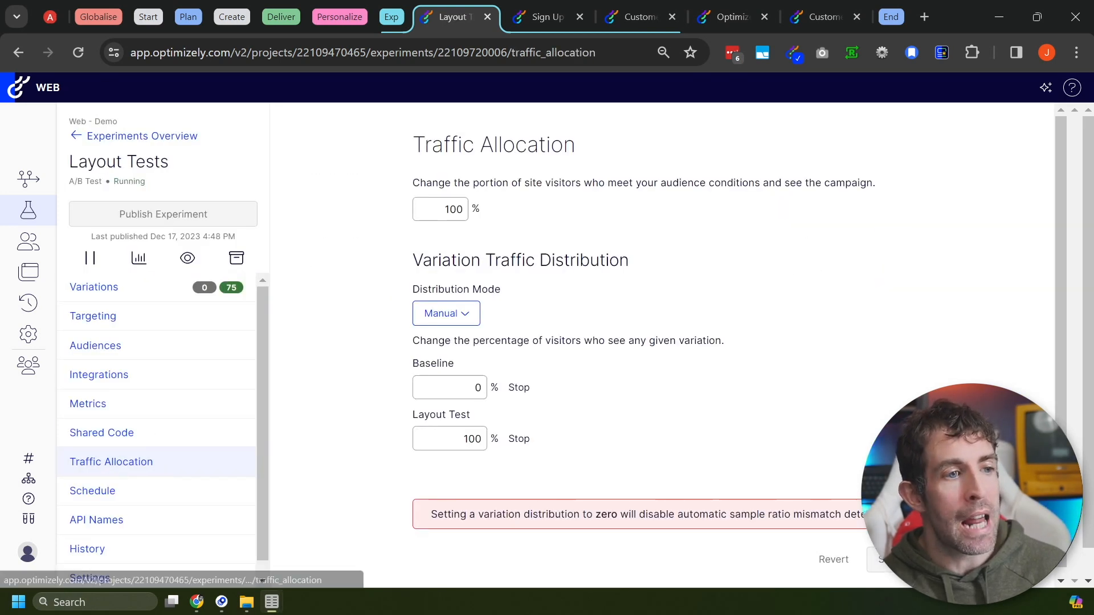
# Step: Examine the distribution modes offered for the Layout Tests variation traffic
pyautogui.moveTo(389, 288); pyautogui.dragTo(645, 284)
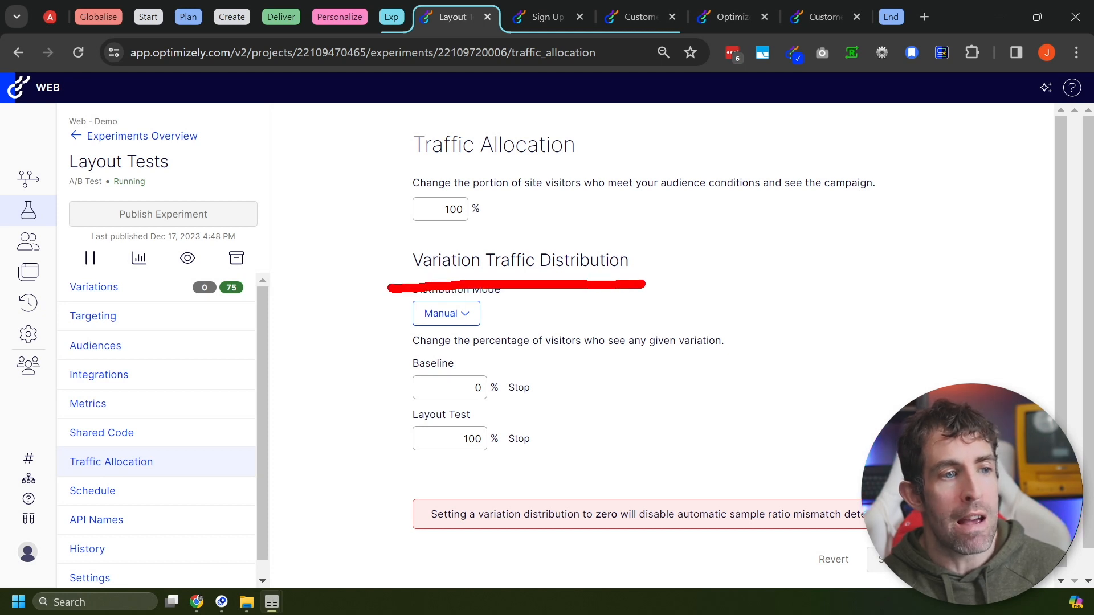
pyautogui.click(463, 322)
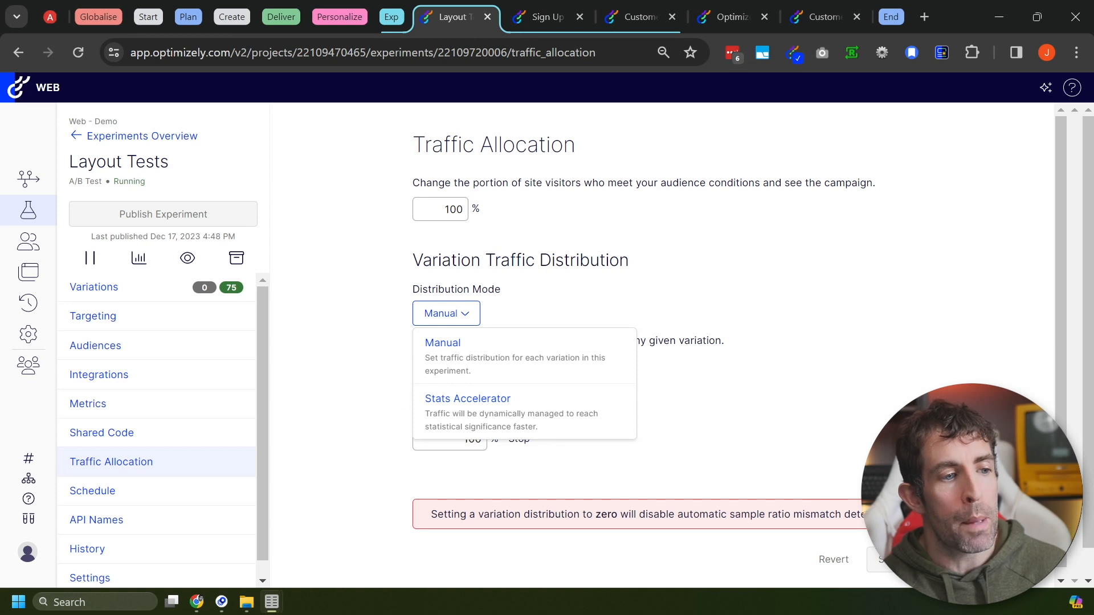
pyautogui.moveTo(430, 375); pyautogui.dragTo(374, 464)
pyautogui.moveTo(607, 365)
pyautogui.mouseDown()
pyautogui.moveTo(667, 416)
pyautogui.moveTo(376, 459)
pyautogui.mouseUp()
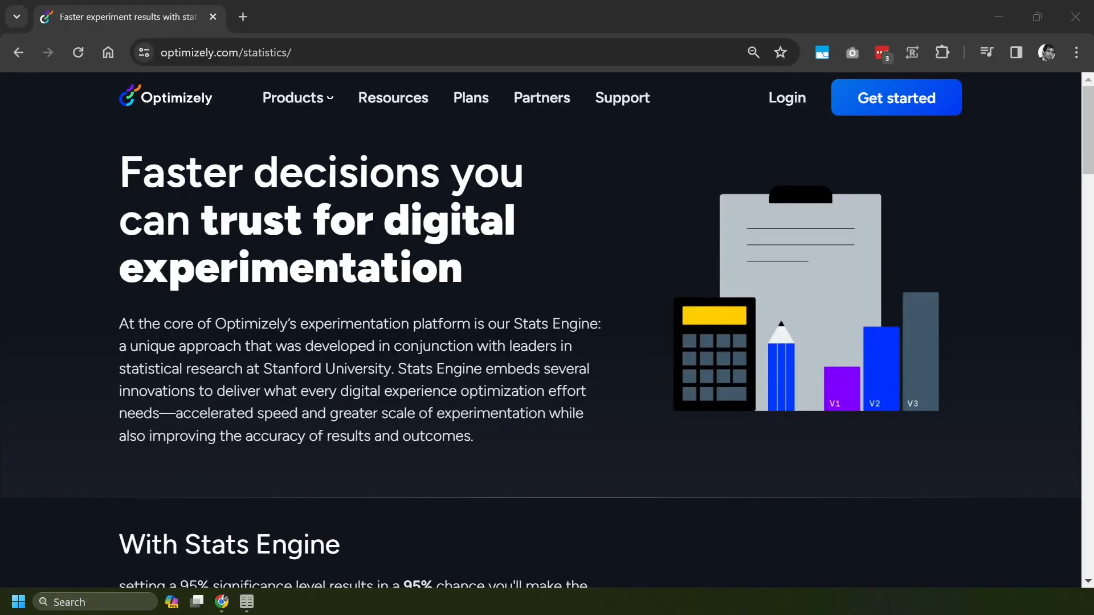
# Step: Read the Optimizely statistics page on how Stats Engine compares with traditional statistics
pyautogui.click(139, 176)
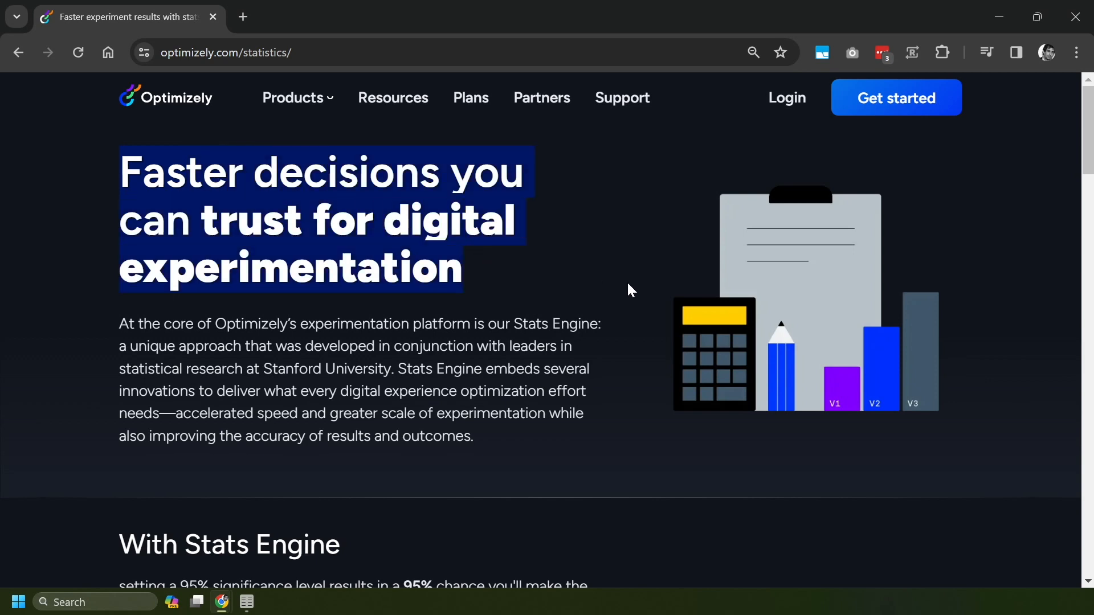
pyautogui.scroll(-4, 628, 284)
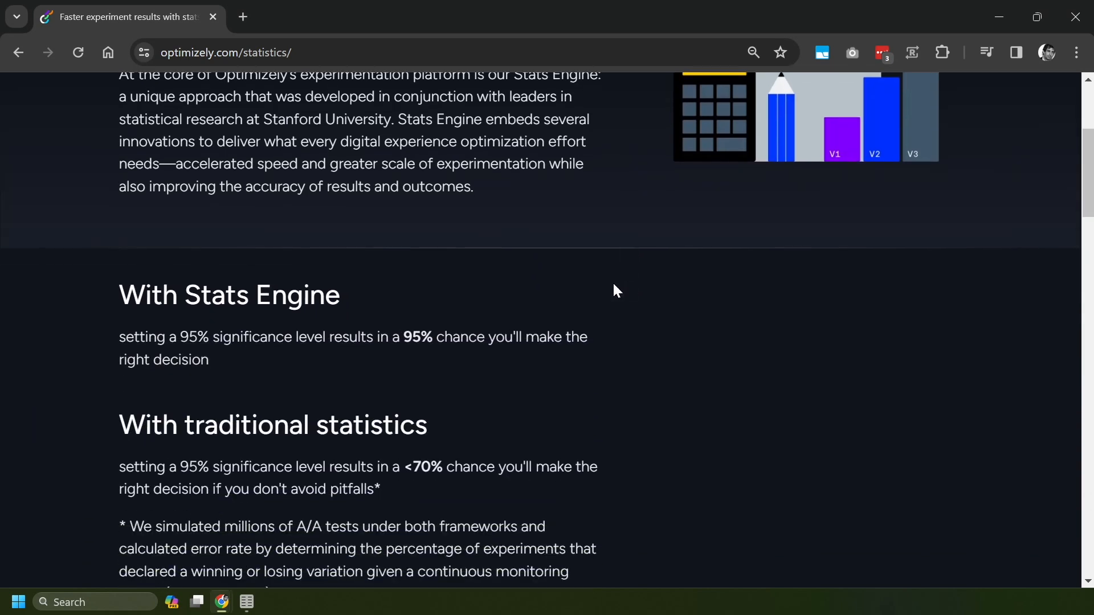
pyautogui.scroll(-8, 615, 286)
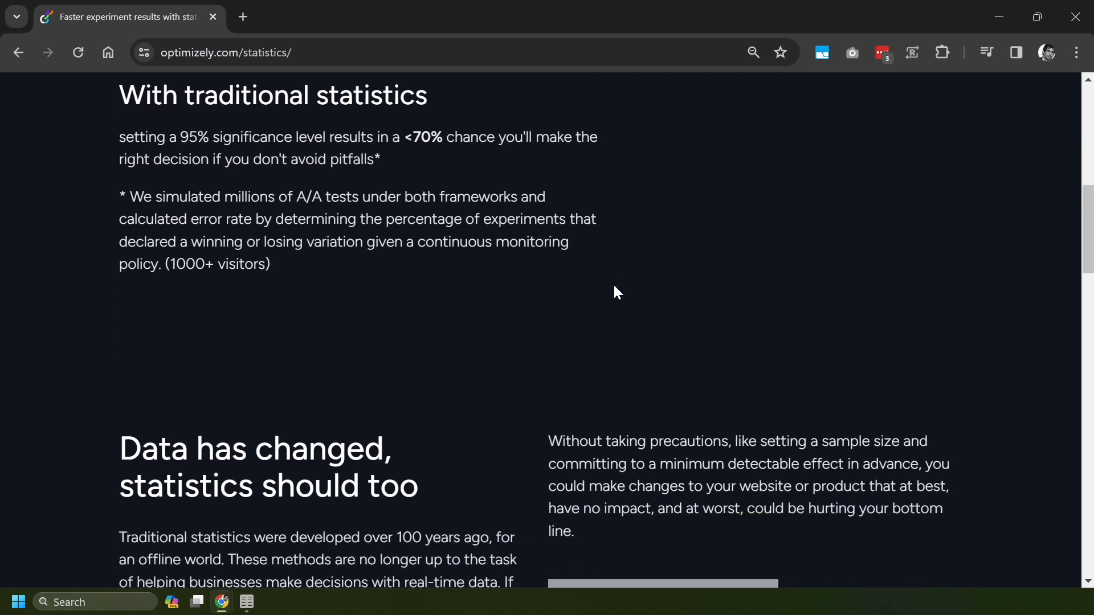
pyautogui.scroll(-5, 615, 286)
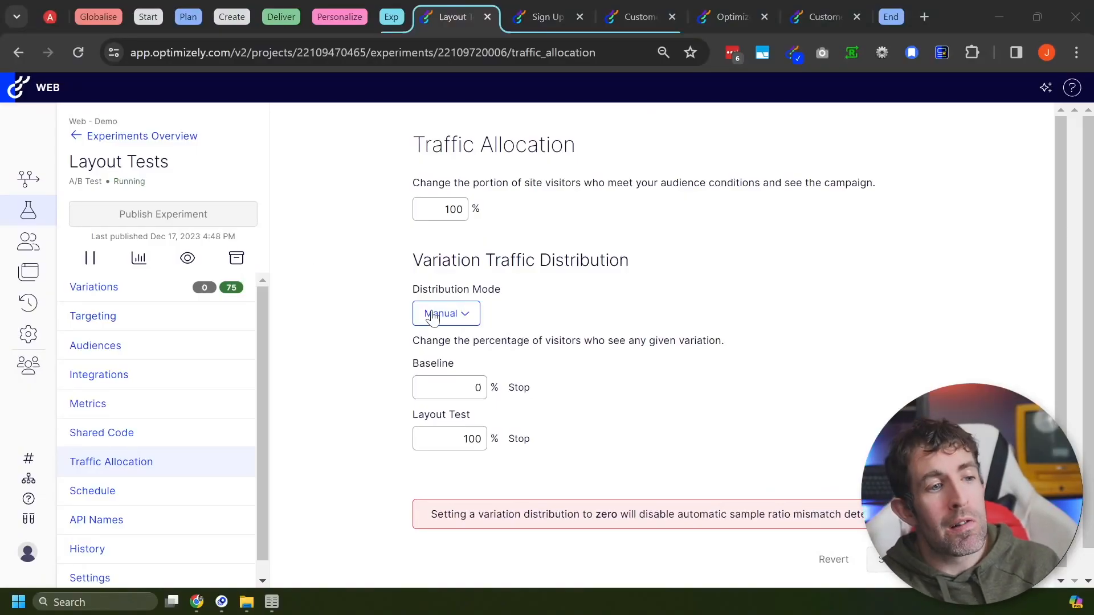
# Step: Set the Layout Tests distribution mode to Stats Accelerator and point out its automatic traffic percentages
pyautogui.click(433, 318)
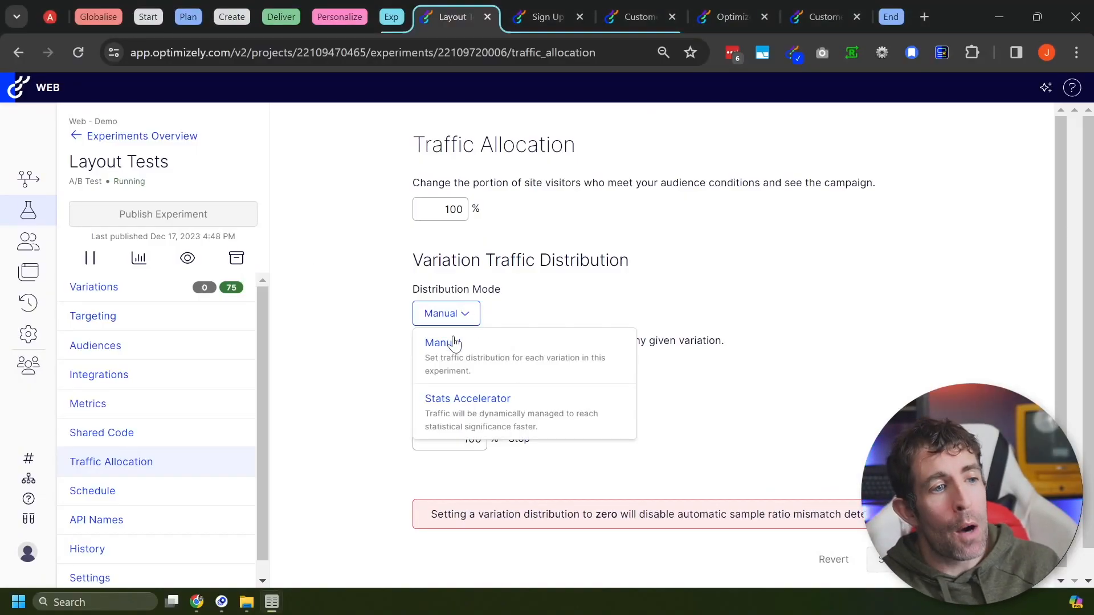
pyautogui.click(531, 387)
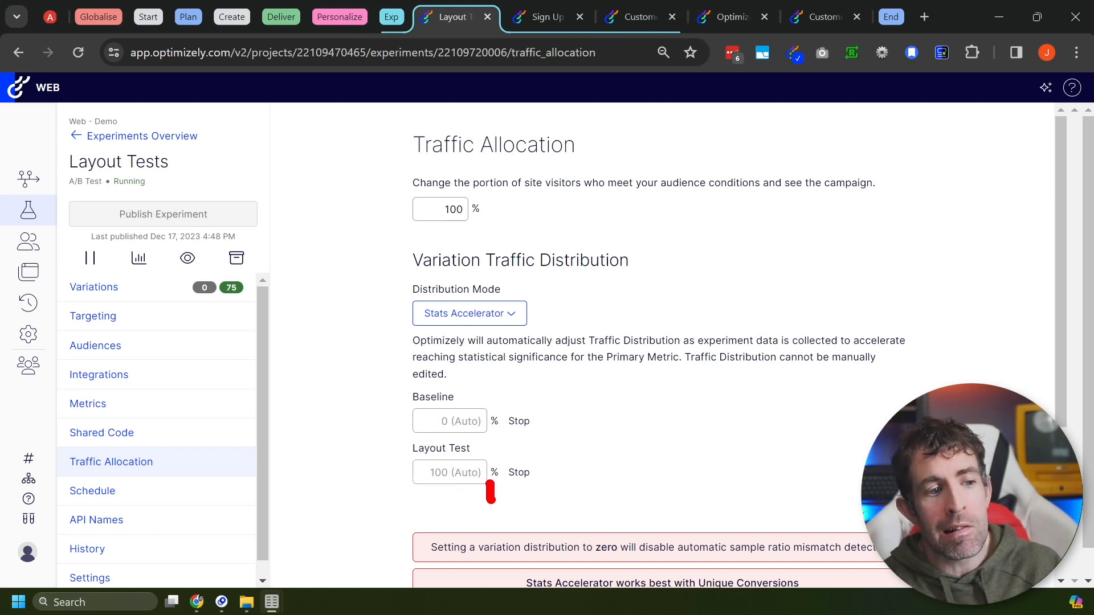
pyautogui.moveTo(516, 488); pyautogui.dragTo(529, 510)
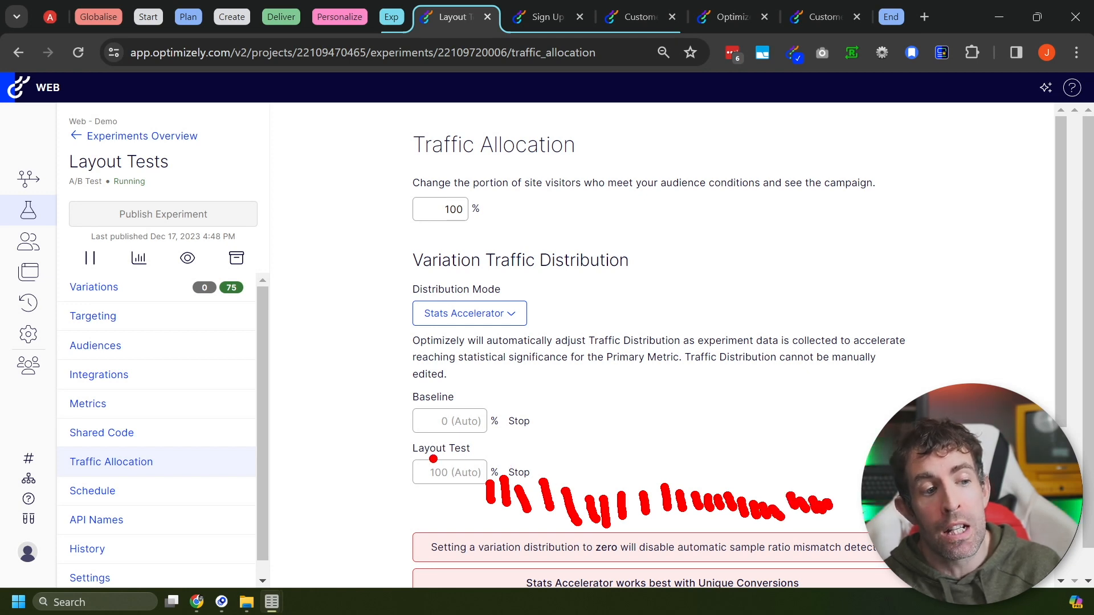
pyautogui.moveTo(459, 475); pyautogui.dragTo(863, 483)
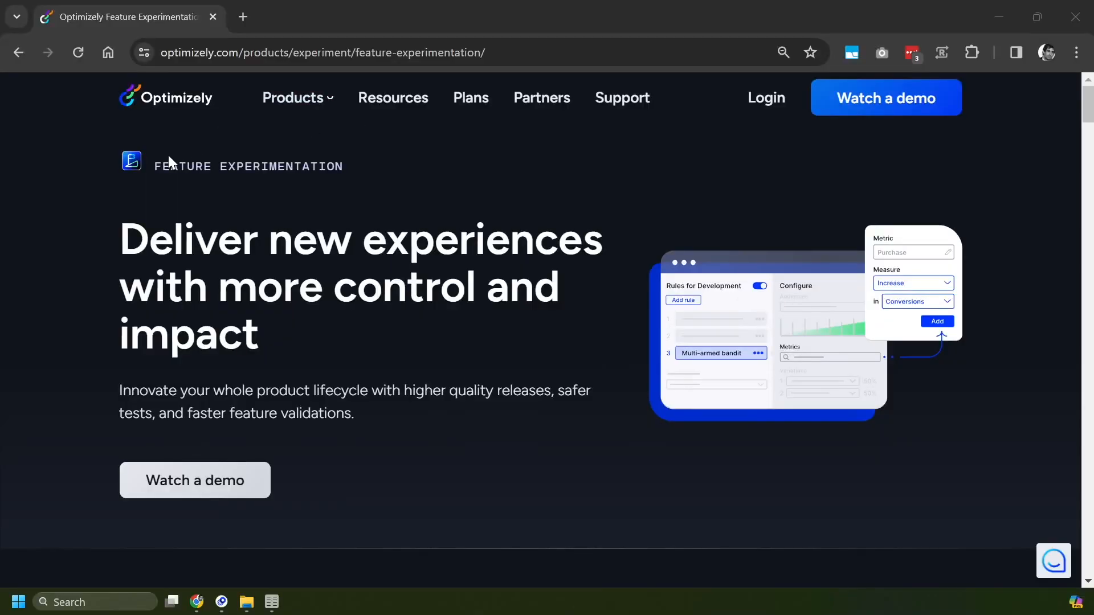
# Step: Look through the Optimizely Feature Experimentation product page, from its heading to the product delivery section
pyautogui.moveTo(153, 167); pyautogui.dragTo(180, 171)
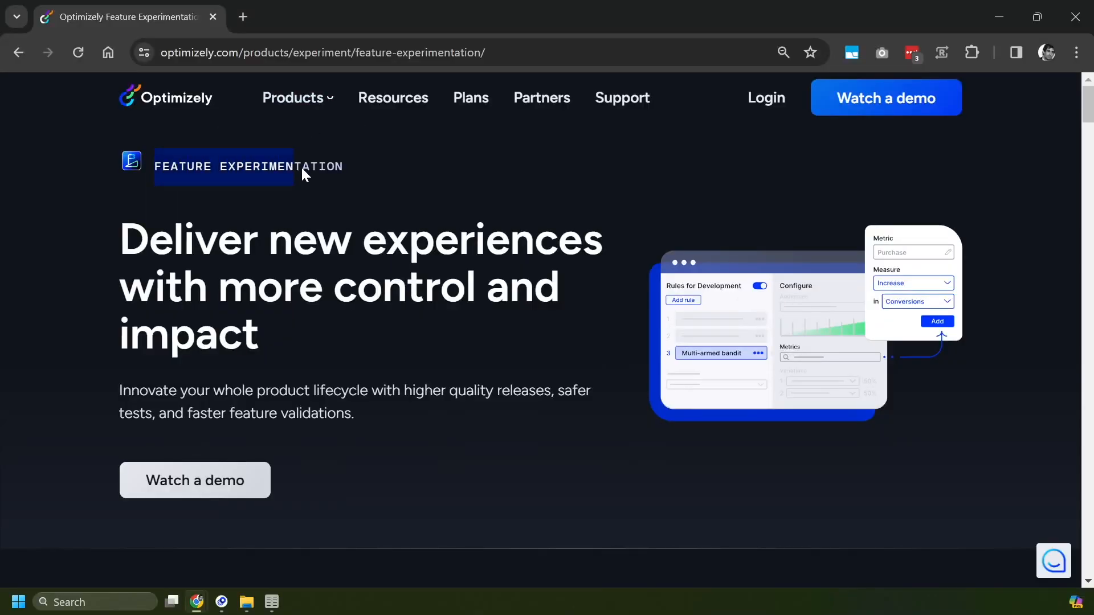
pyautogui.scroll(-12, 495, 320)
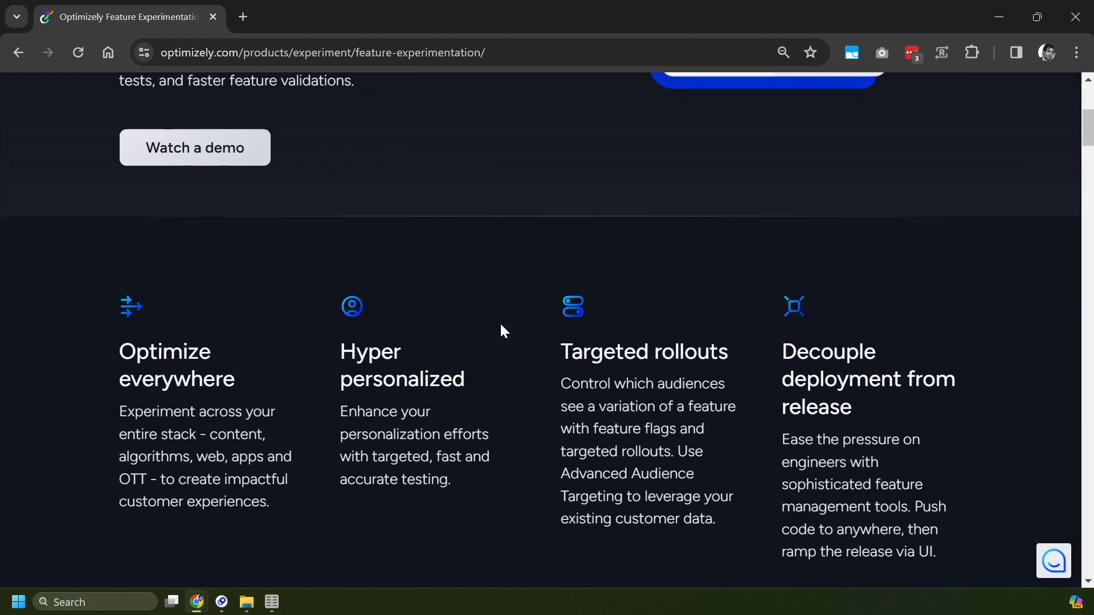
pyautogui.scroll(-13, 507, 333)
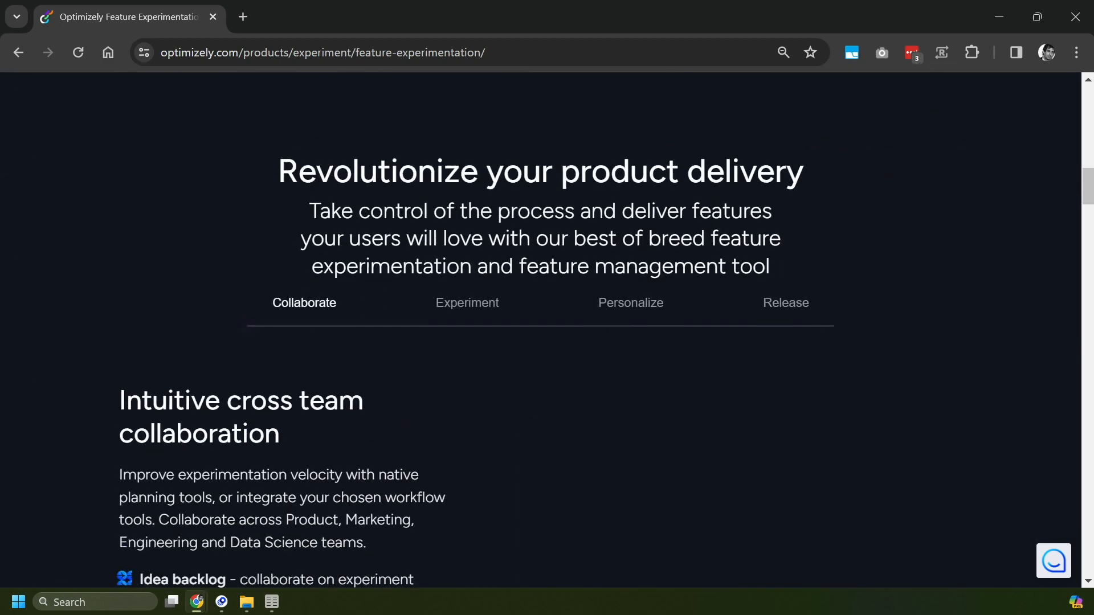
pyautogui.scroll(-5, 505, 330)
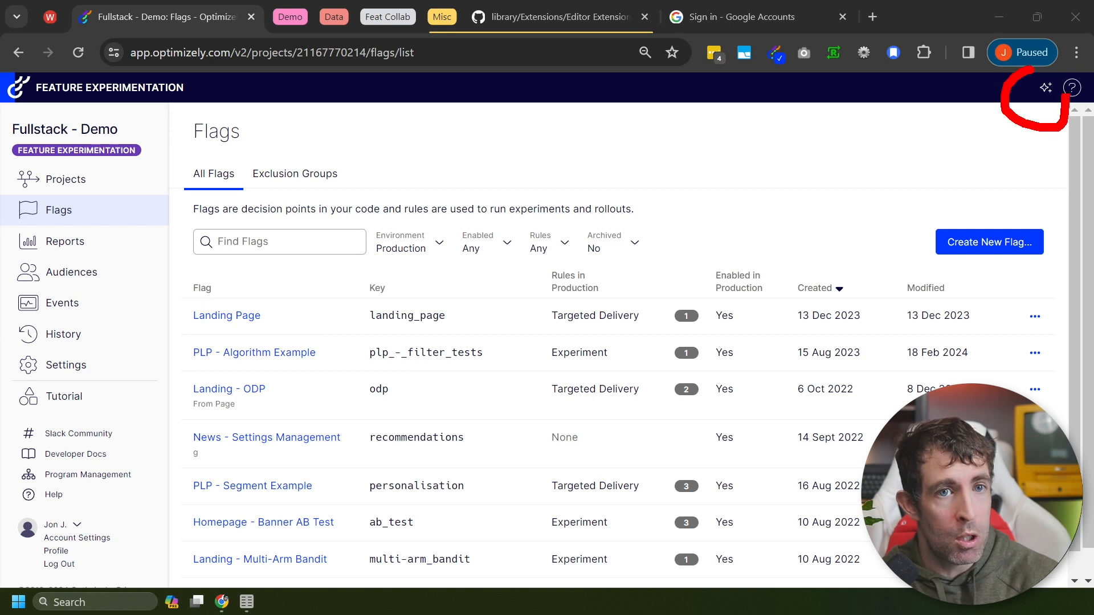
# Step: Bring up the Opal AI assistant chat over the Flags list, look at its conversation and close it
pyautogui.click(1046, 88)
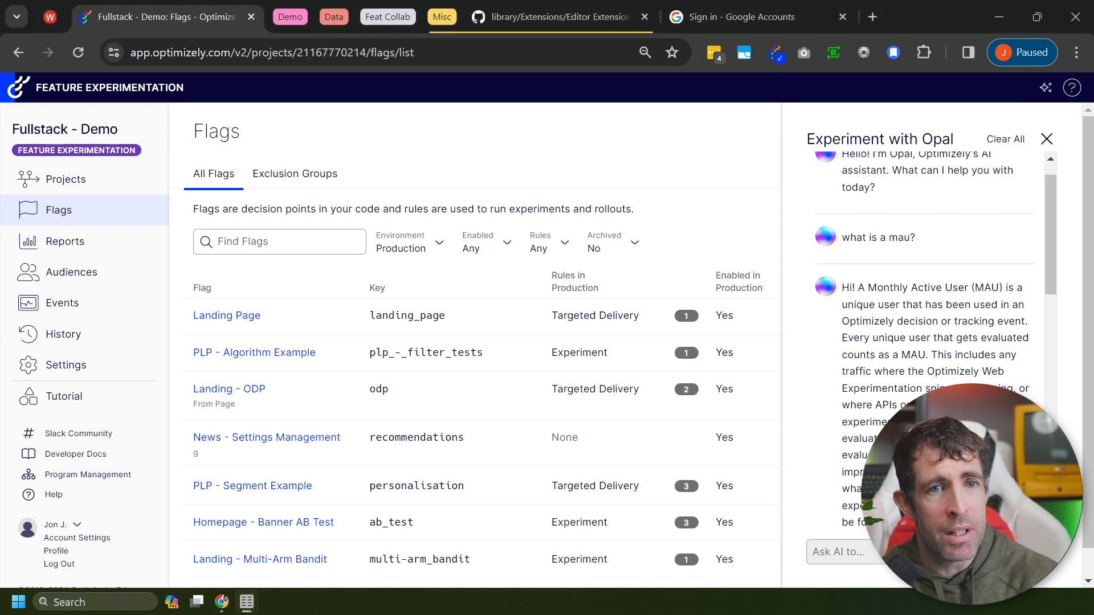
pyautogui.click(1046, 140)
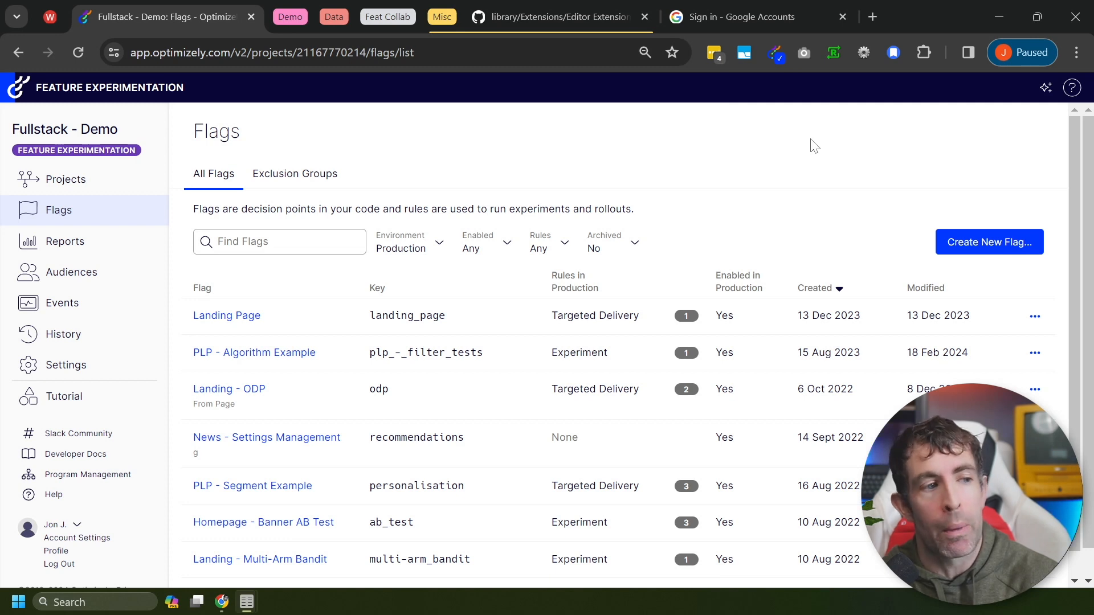
# Step: Open the Homepage - Banner AB Test flag and view the rule types that can be added for Production
pyautogui.scroll(-1, 410, 284)
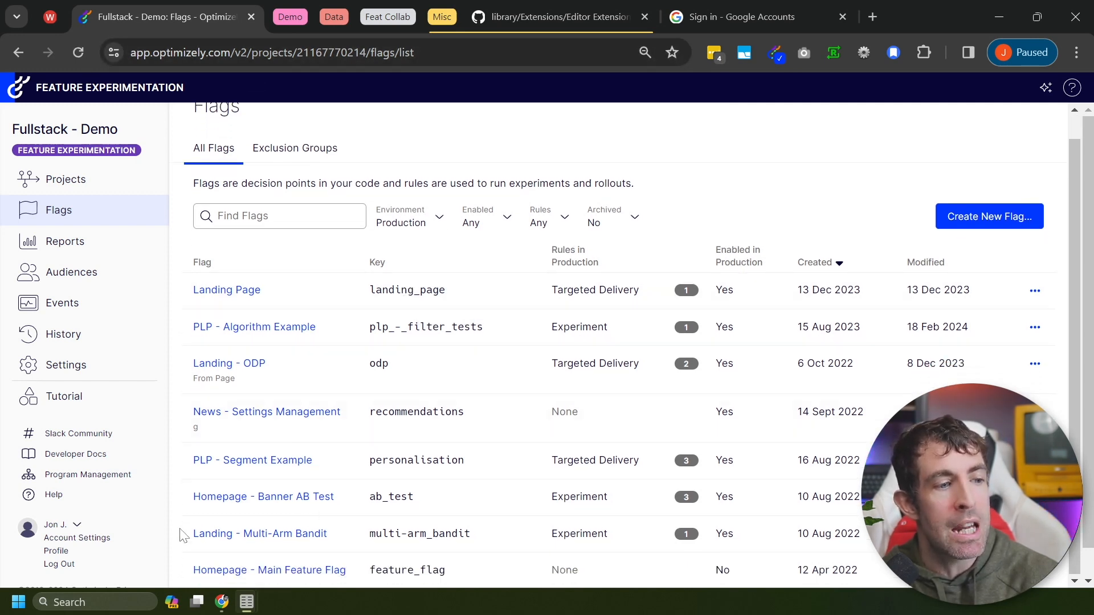
pyautogui.click(252, 501)
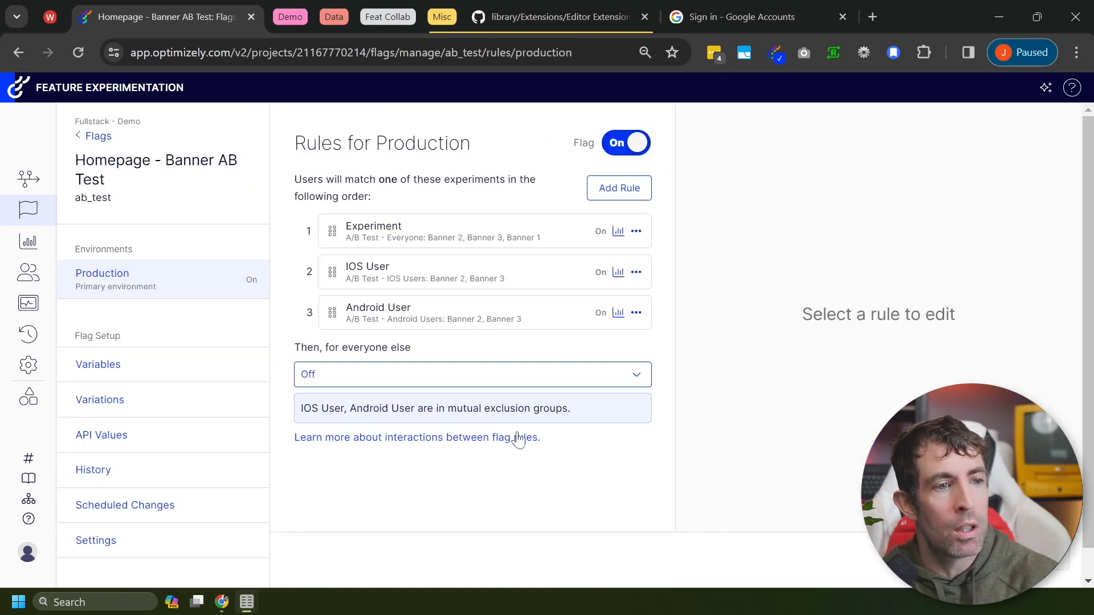
pyautogui.click(645, 188)
pyautogui.moveTo(470, 293)
pyautogui.mouseDown()
pyautogui.moveTo(319, 311)
pyautogui.moveTo(624, 285)
pyautogui.mouseUp()
# Step: Open the IOS User rule and view the distribution modes offered for its variations, leaving the mode at Manual
pyautogui.click(371, 270)
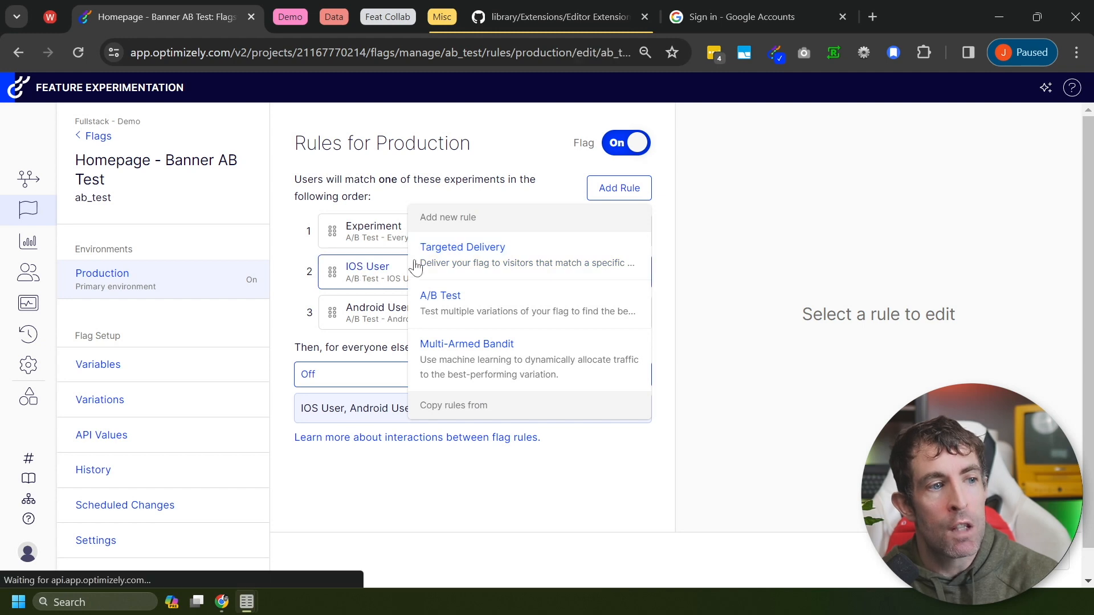
pyautogui.scroll(-8, 898, 303)
pyautogui.click(807, 251)
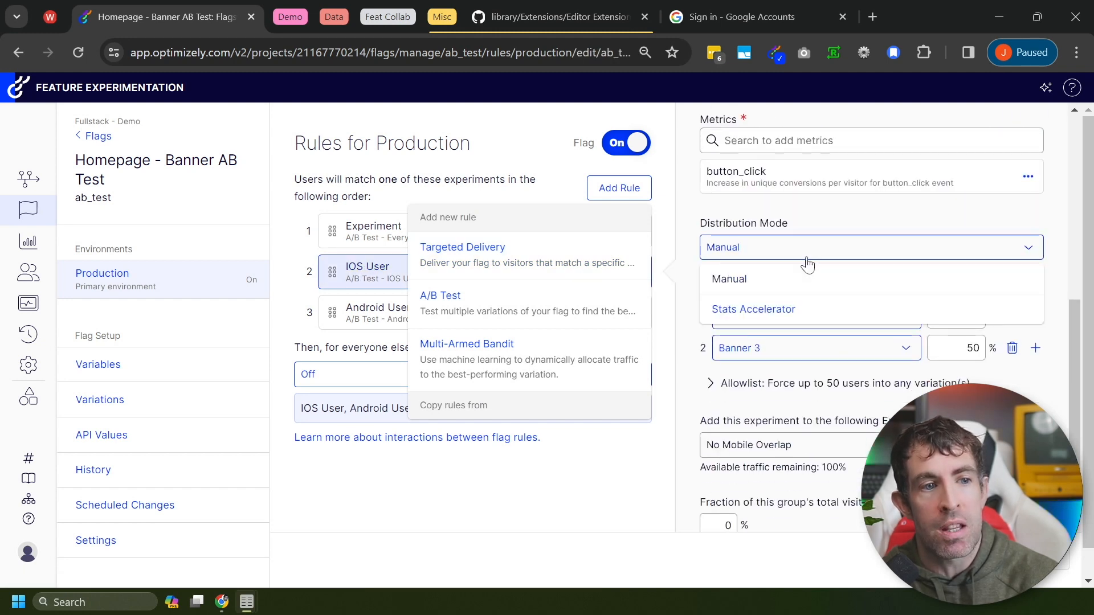
pyautogui.click(366, 520)
pyautogui.doubleClick(494, 489)
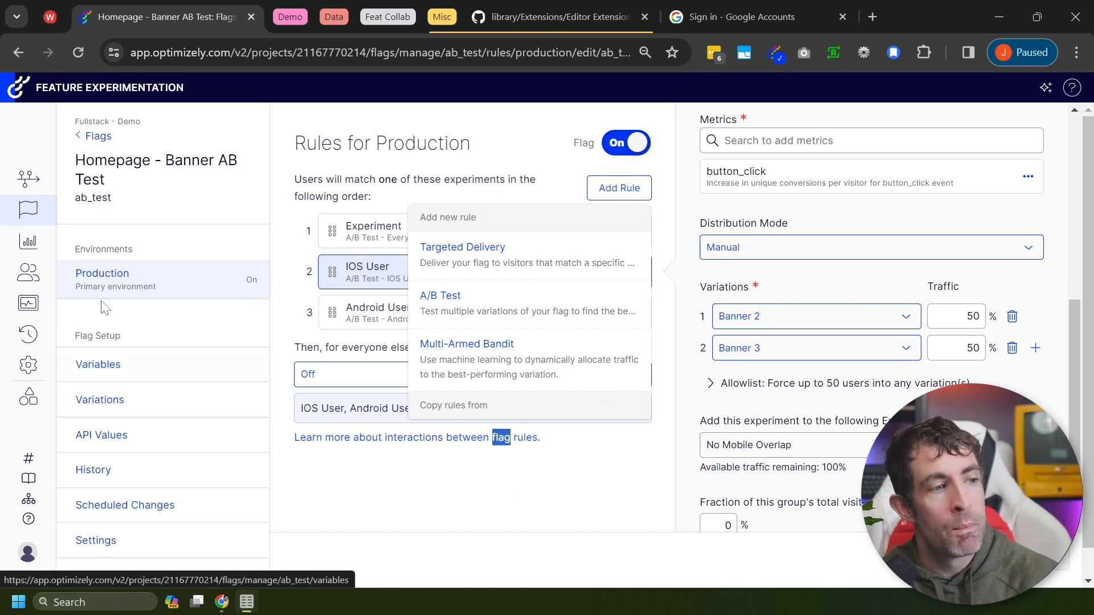
# Step: Point out the flag's setup options and start a new variation in the Homepage - Banner AB Test flag
pyautogui.moveTo(78, 295)
pyautogui.mouseDown()
pyautogui.moveTo(38, 326)
pyautogui.moveTo(33, 510)
pyautogui.mouseUp()
pyautogui.moveTo(121, 285); pyautogui.dragTo(203, 455)
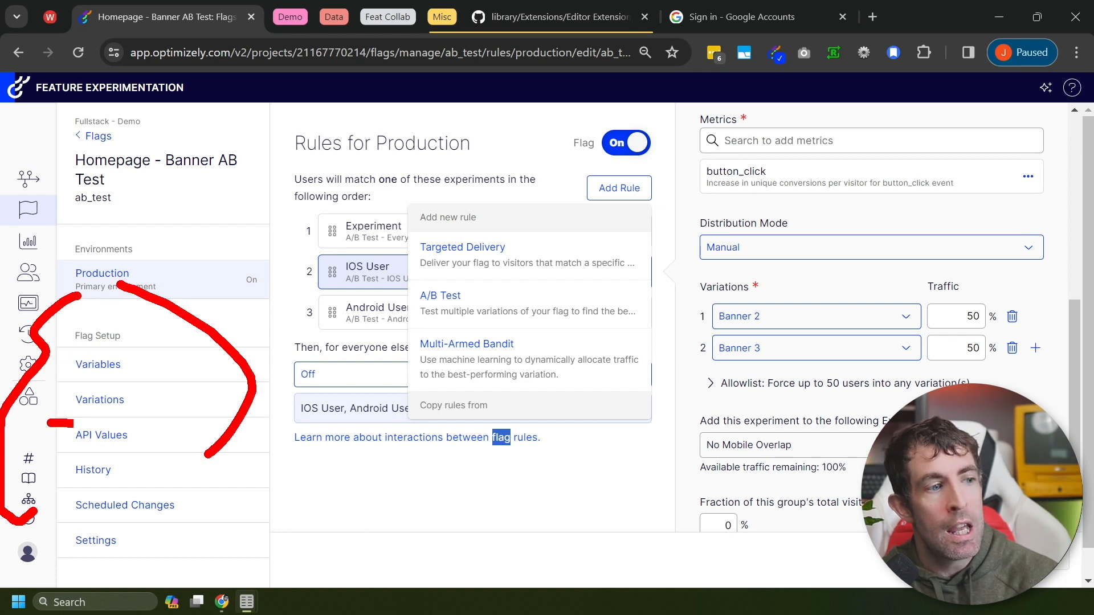
pyautogui.moveTo(73, 423); pyautogui.dragTo(171, 424)
pyautogui.press('Escape')
pyautogui.click(130, 413)
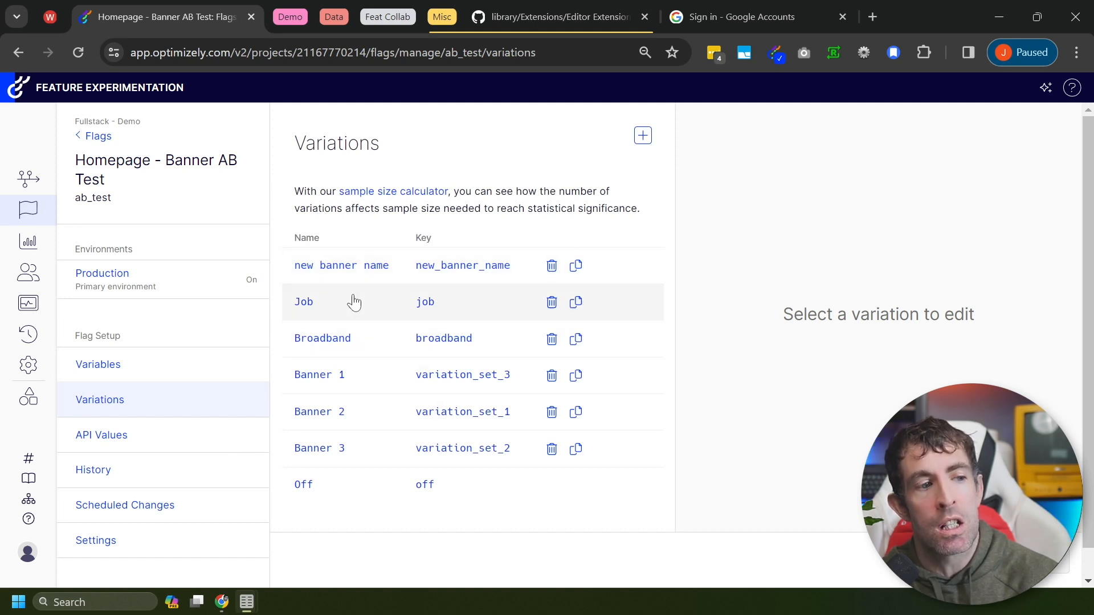
pyautogui.click(643, 137)
pyautogui.scroll(-2, 872, 398)
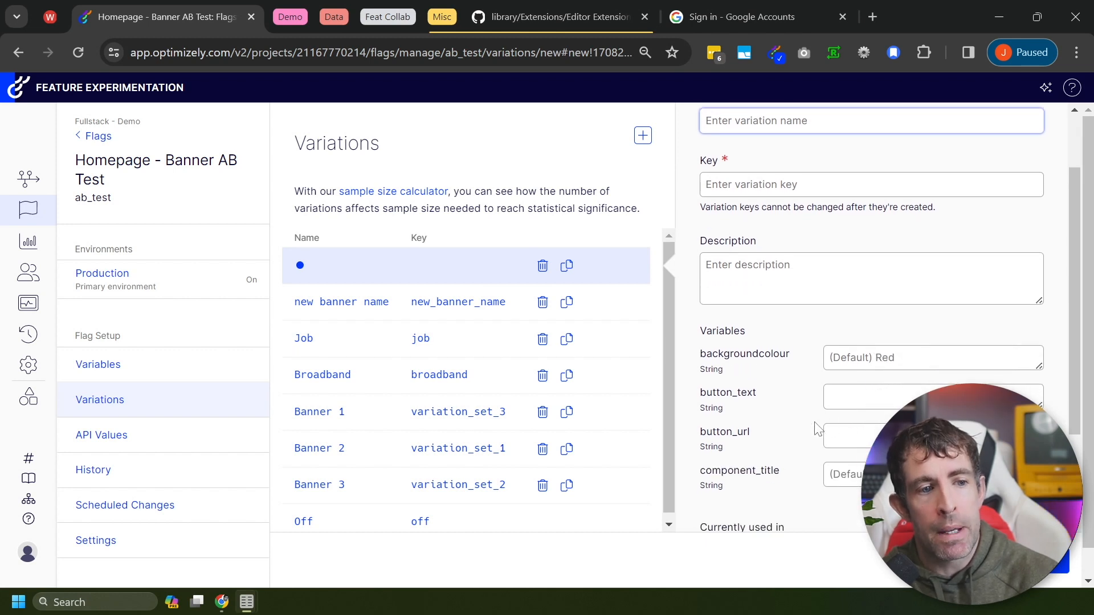
# Step: Try the sample text efdfdsfd as the new variation's backgroundcolour value, clear it and mark the end of that field
pyautogui.moveTo(804, 377); pyautogui.dragTo(1031, 377)
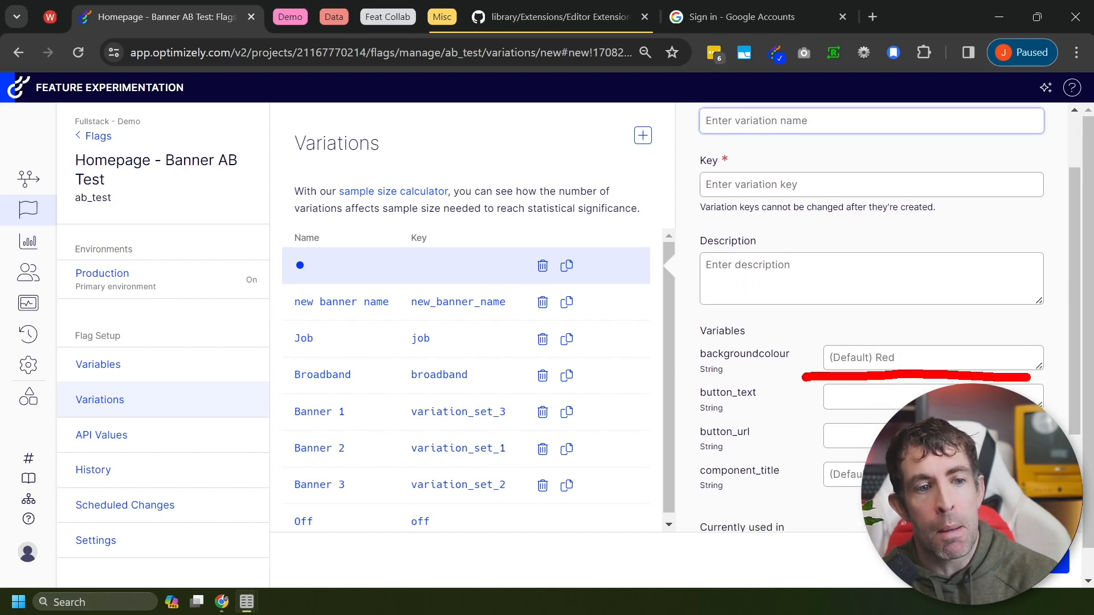
pyautogui.click(906, 359)
pyautogui.write('efdfdsfd')
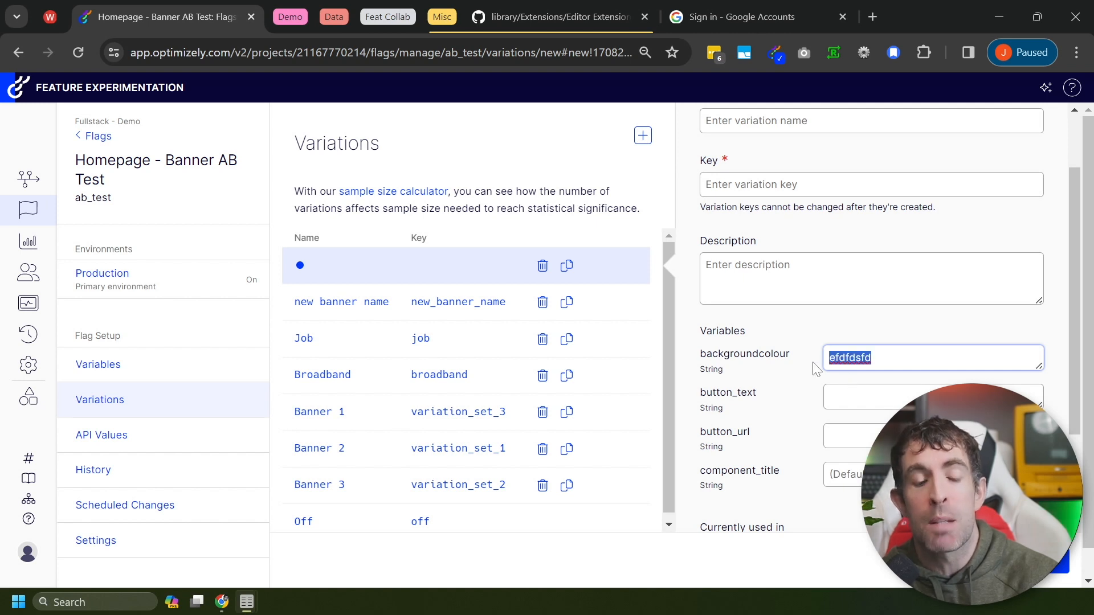
pyautogui.moveTo(1047, 360); pyautogui.dragTo(1054, 360)
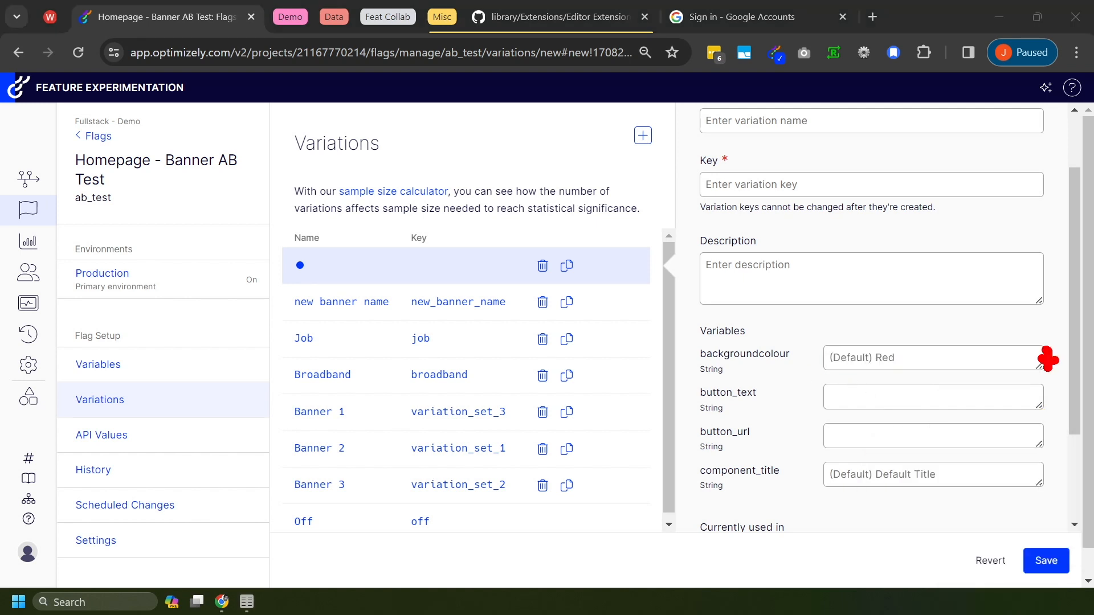